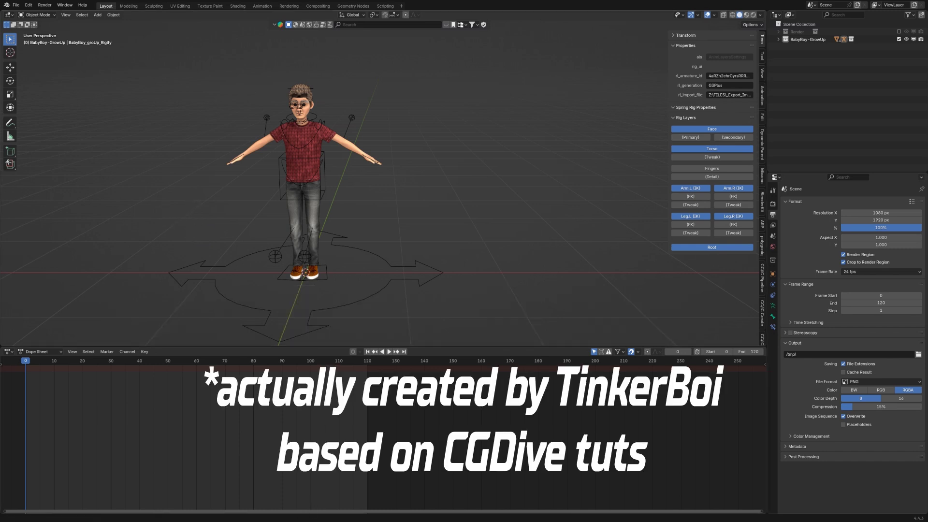
Switch from Blender to the CGDive Game Rig Tools web page in Firefox
mouse_move(284, 517)
left_click(267, 504)
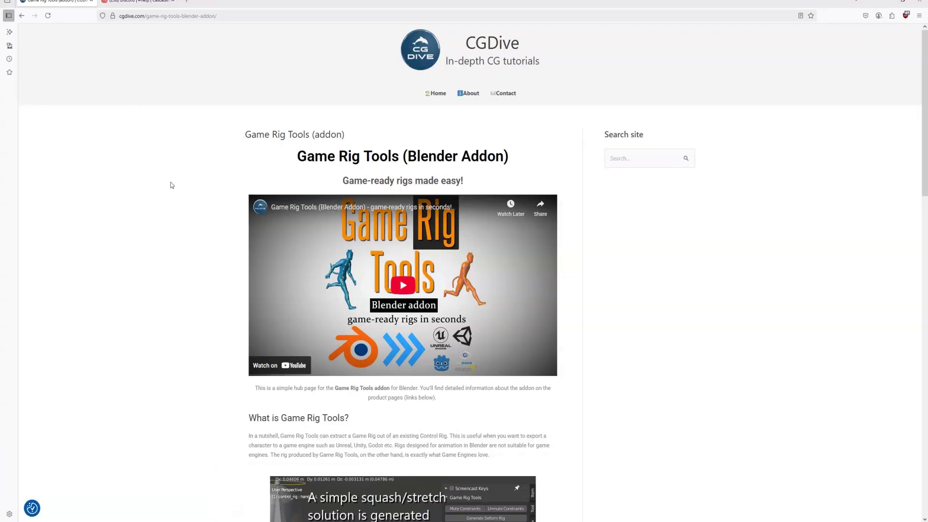
Scroll to 'Where can I get Game Rig Tools from?' and follow the Gumroad pay-what-you-can link
scroll(372, 381, "down", 2)
scroll(380, 411, "up", 2)
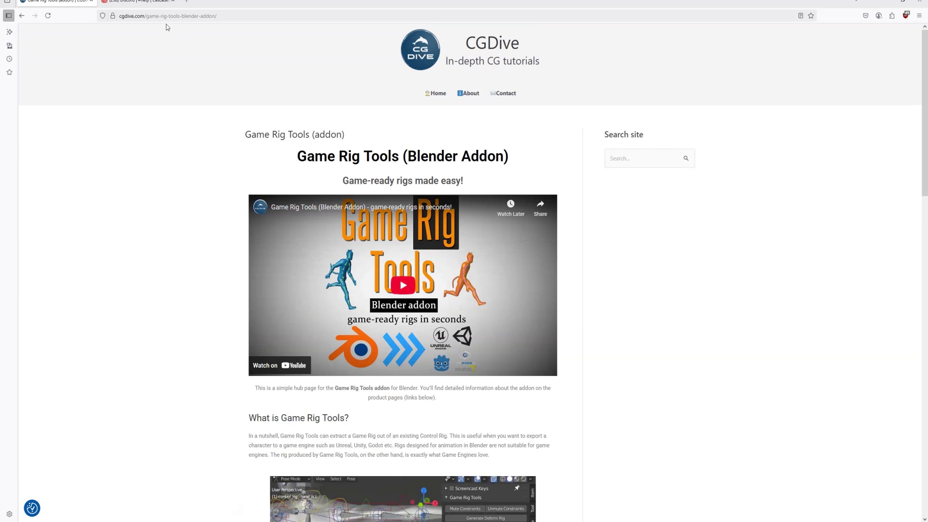
scroll(347, 317, "down", 15)
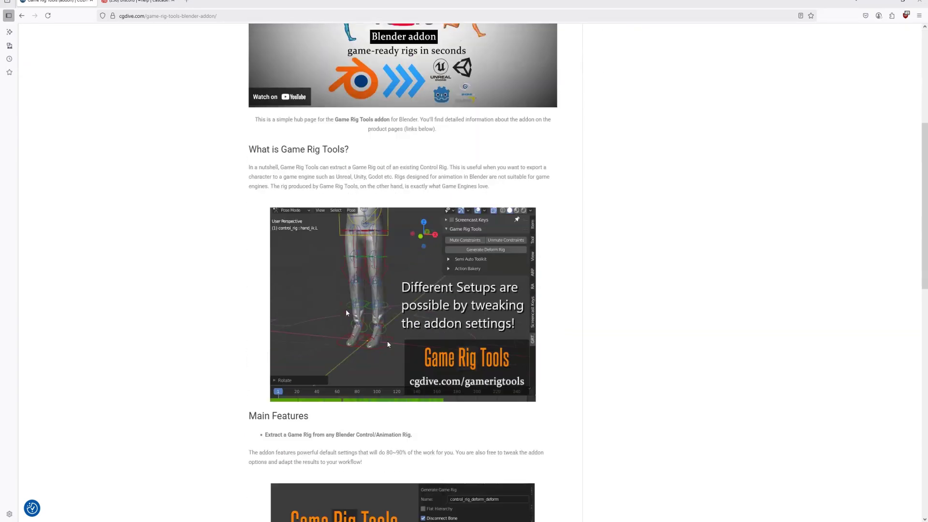
scroll(347, 317, "down", 2)
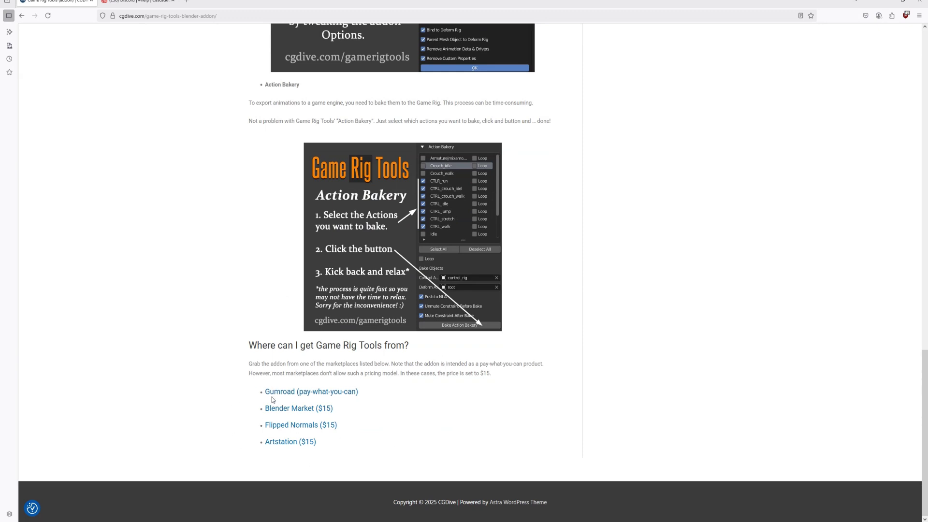
left_click(332, 394)
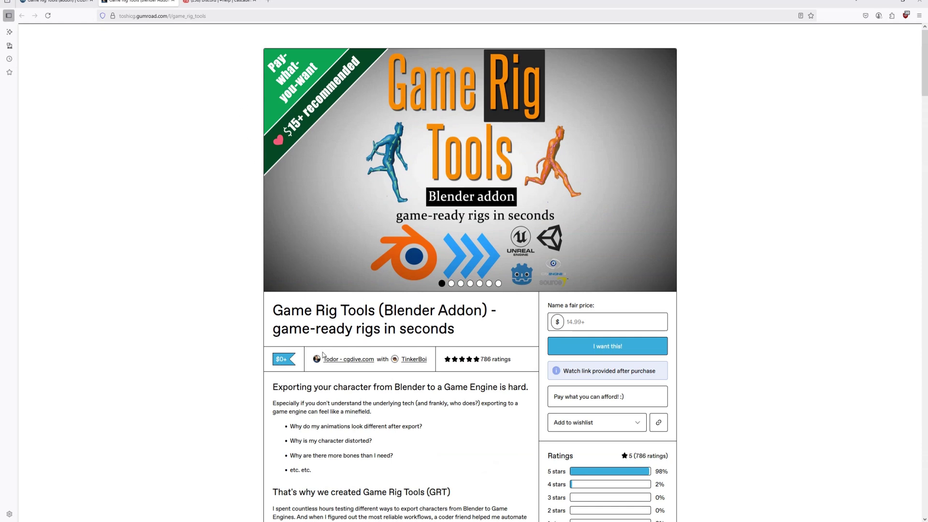
Name a price of 0 for Game Rig Tools, set the tip to 0, and complete the checkout
left_click(590, 325)
type("0")
key("Return")
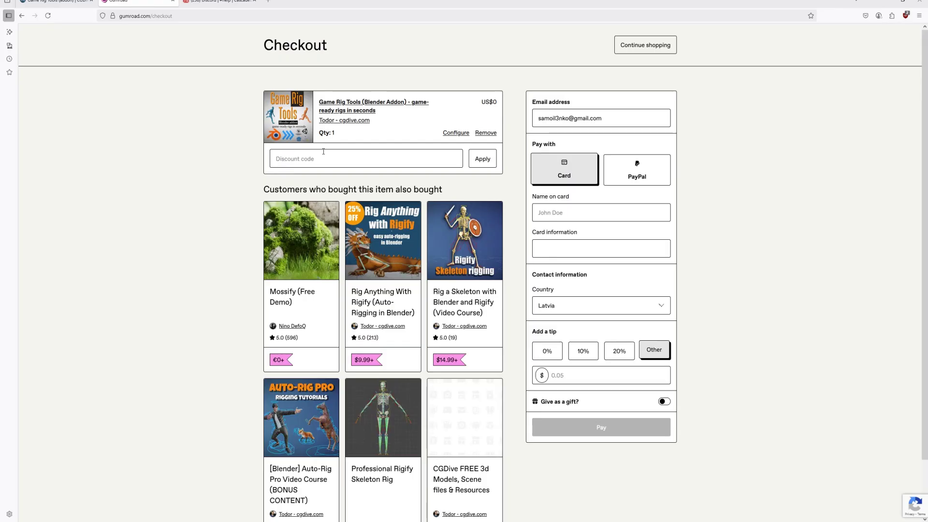
left_click(560, 164)
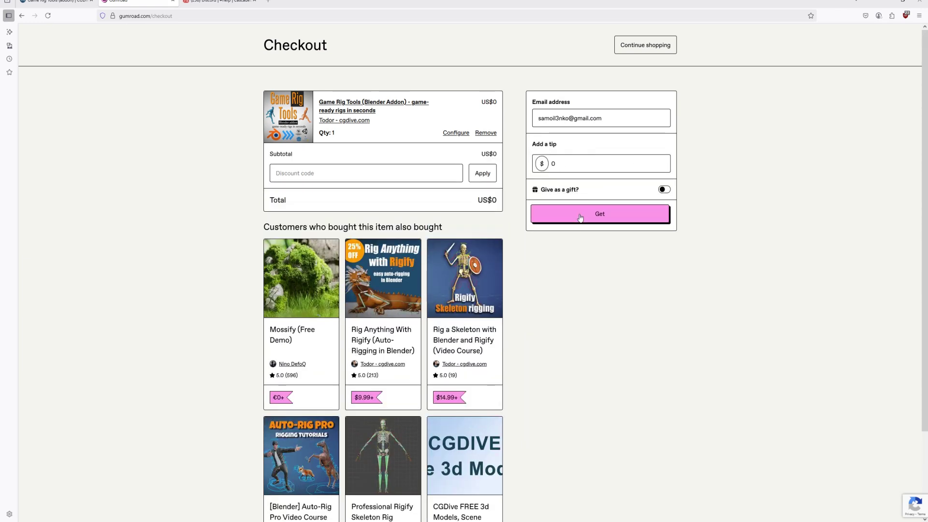
left_click(580, 218)
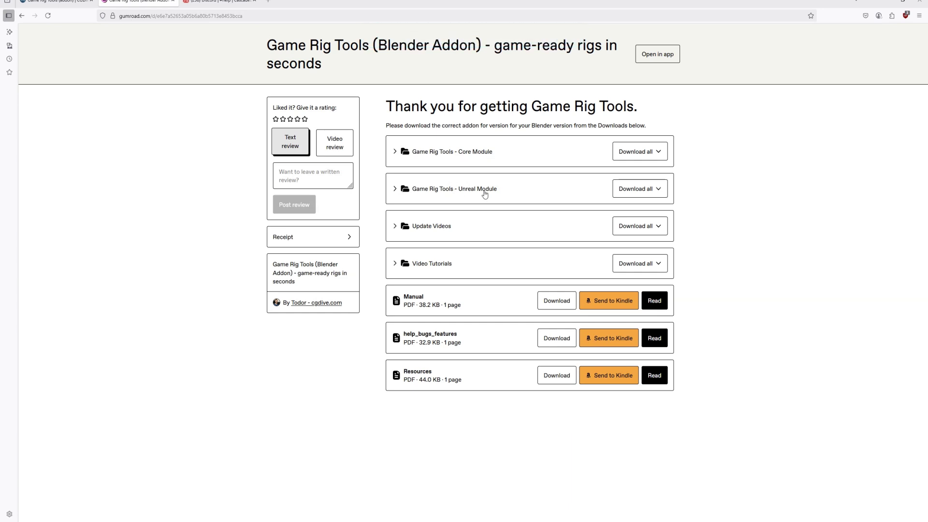
Expand the Core Module files and download Game-Rig-Tools-CORE_Blender_4_3.zip
left_click(395, 158)
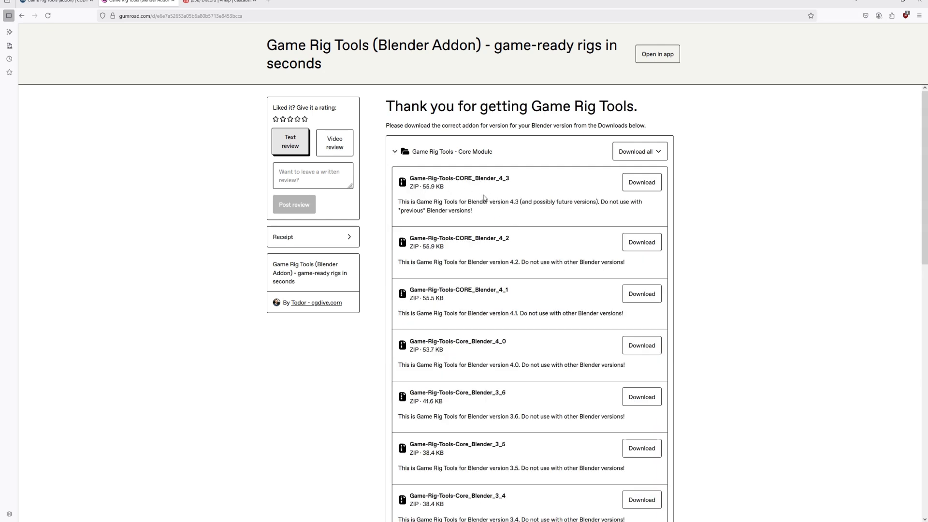
left_click(642, 182)
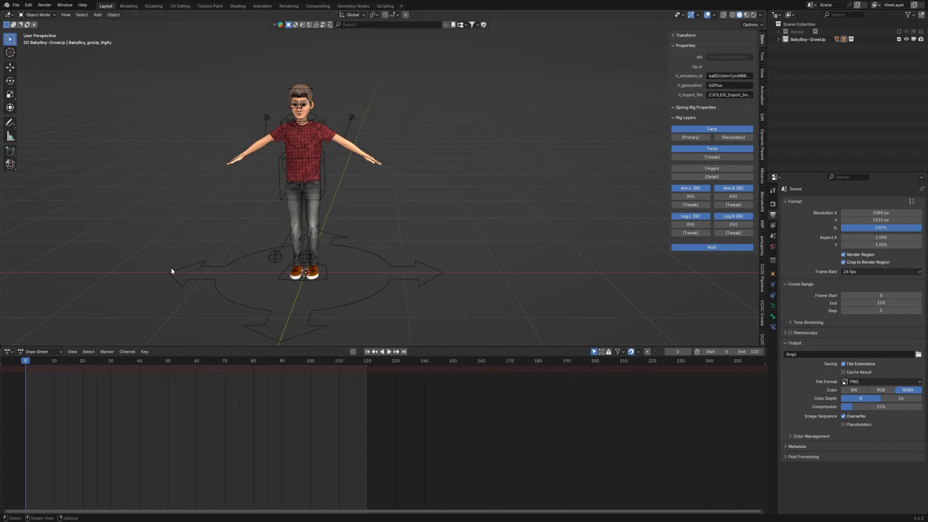
Install Game Rig Tools from the Blender 4.3 Core ZIP in Downloads through Preferences > Add-ons
left_click(29, 5)
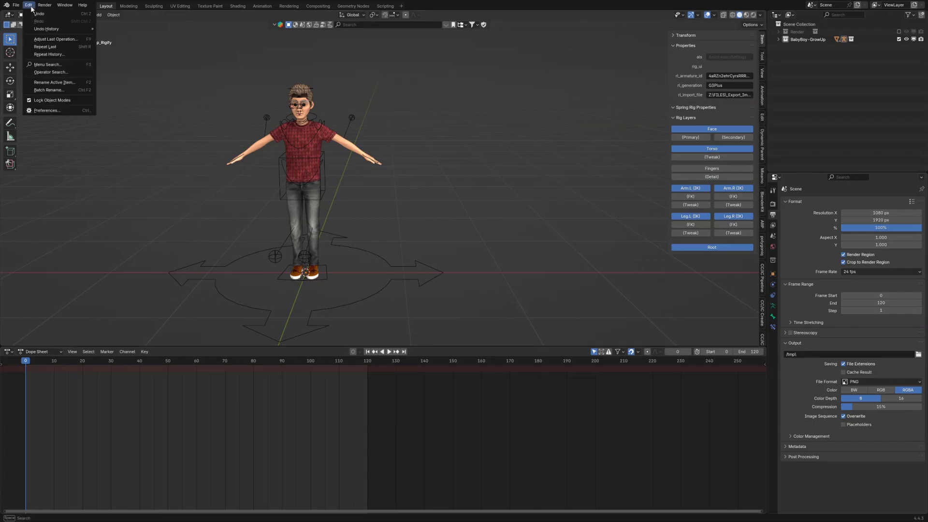
left_click(48, 110)
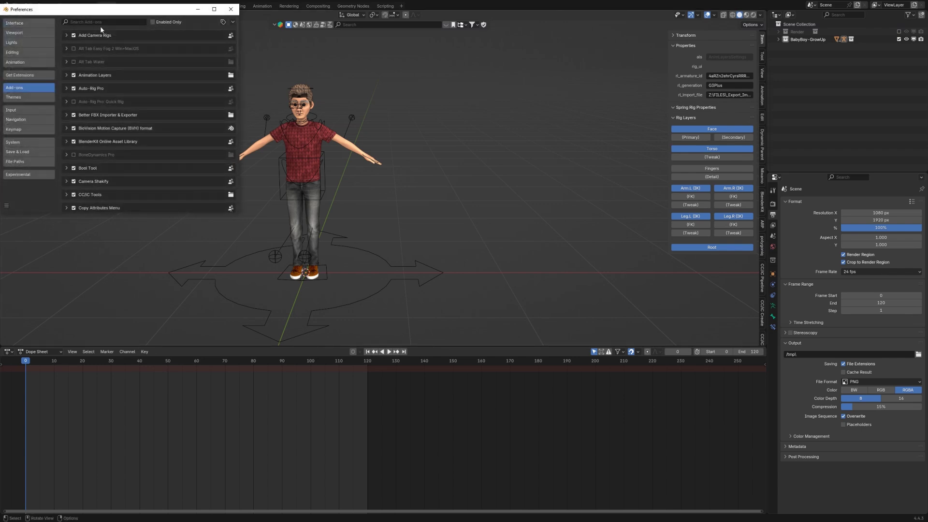
left_click(233, 21)
left_click(214, 41)
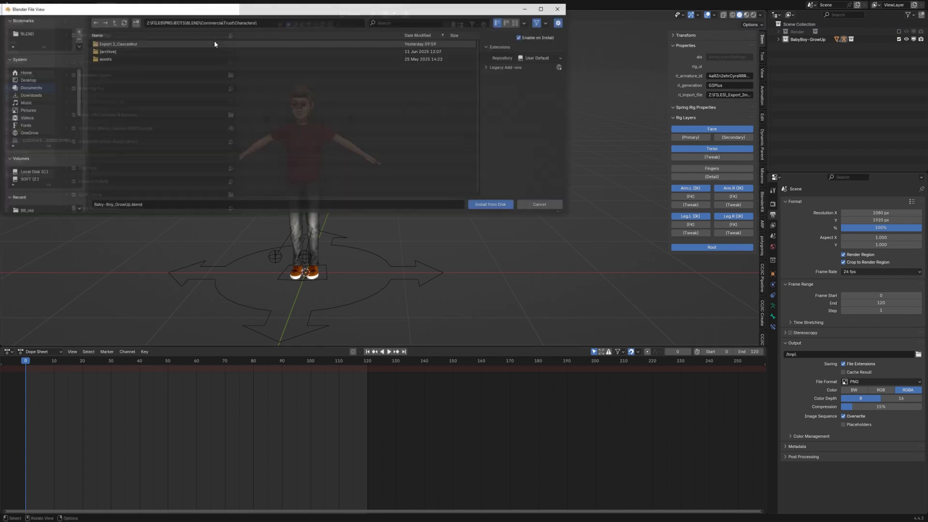
left_click(30, 85)
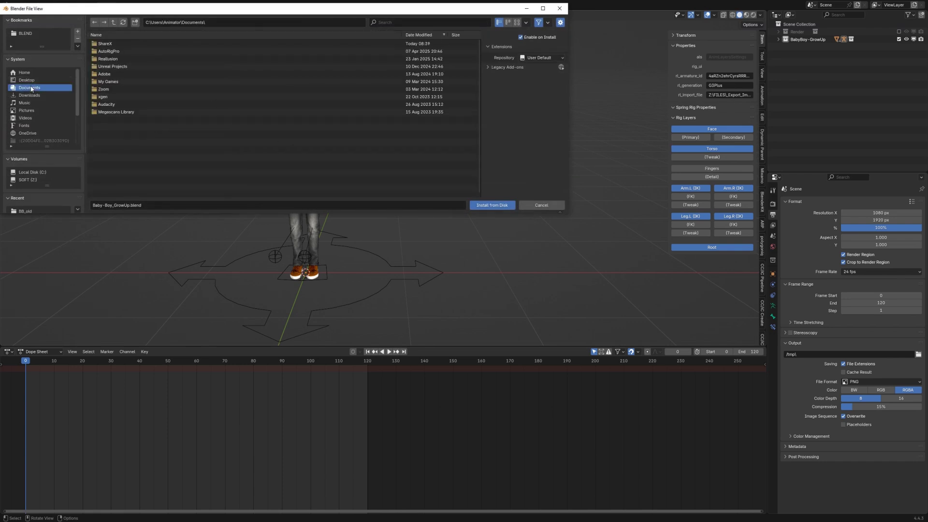
left_click(28, 95)
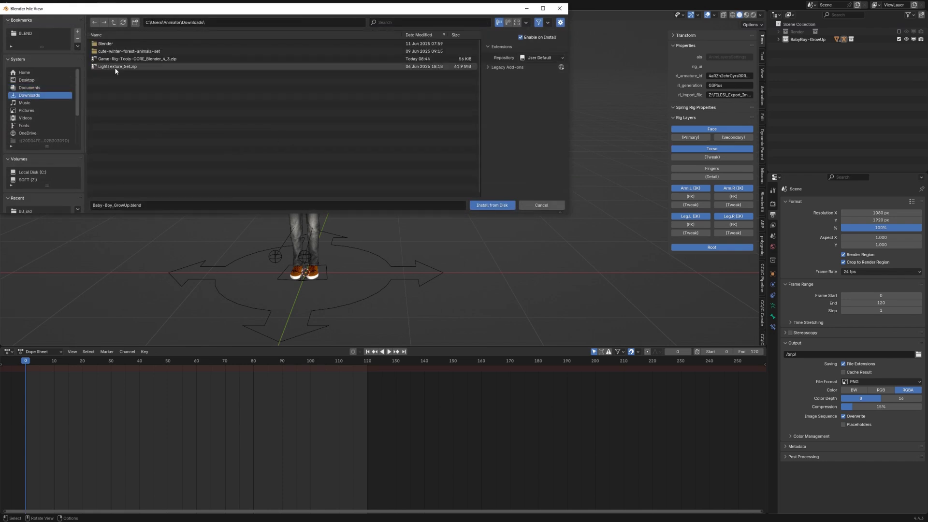
left_click(143, 59)
left_click(491, 205)
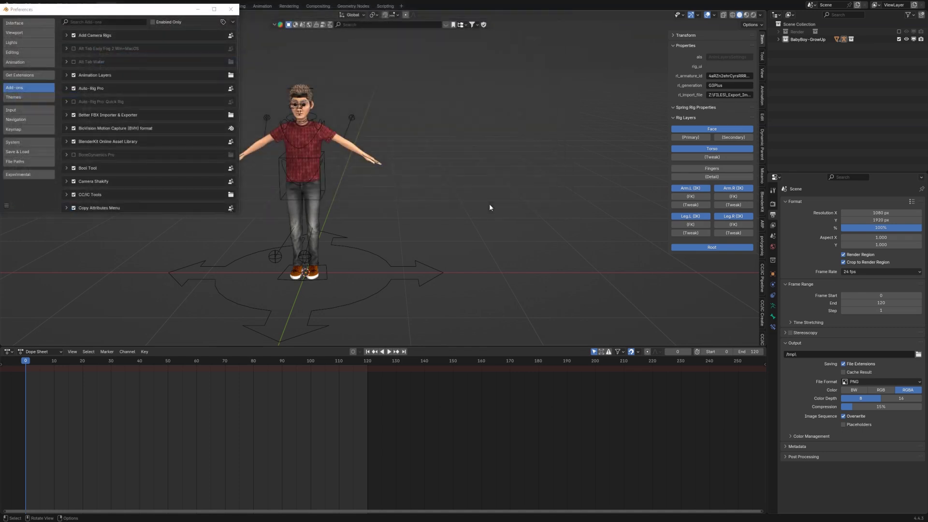
Search the add-ons for 'game' and confirm Game Rig Tools 4.2.1 is listed and enabled
left_click(101, 22)
type("tool")
key("Return")
left_click(101, 21)
type("game")
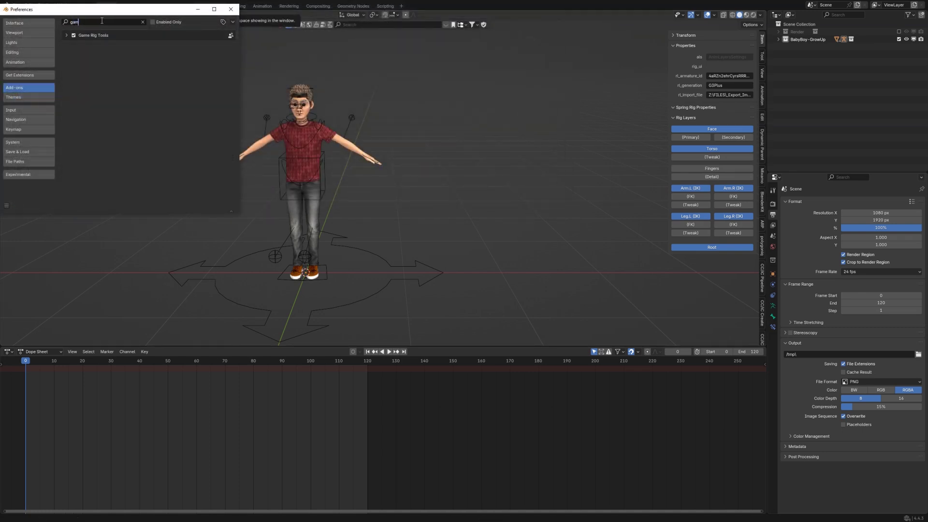
left_click(67, 36)
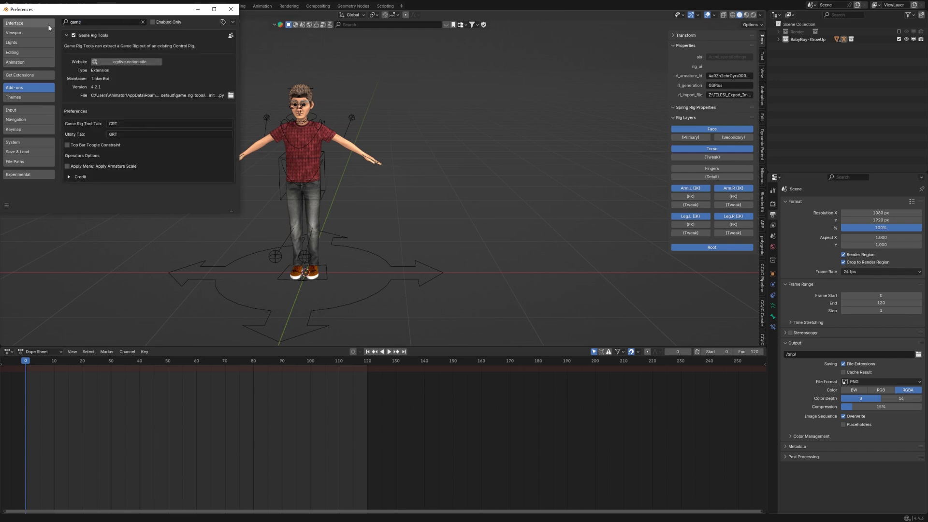
Select BabyBoy_groUp_Rigify in Pose Mode and assign it as the GRT Control Rig
left_click(64, 35)
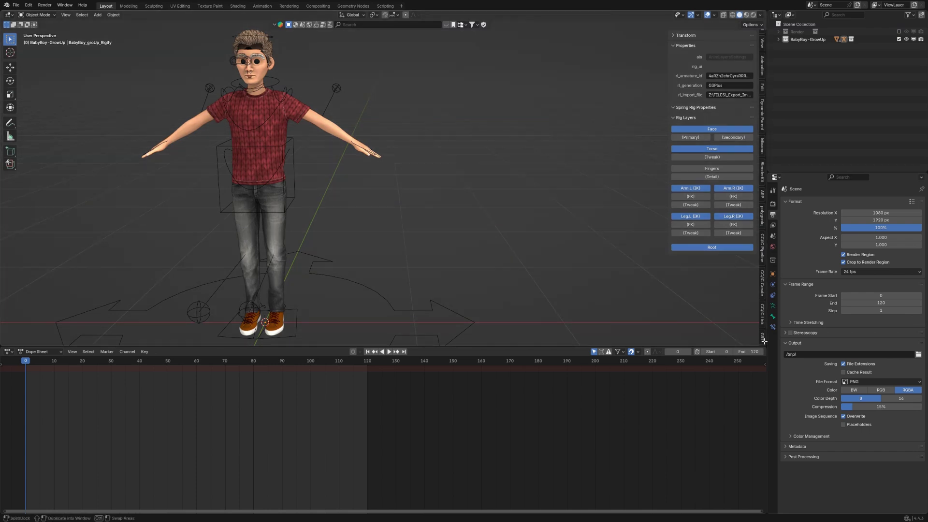
left_click(763, 336)
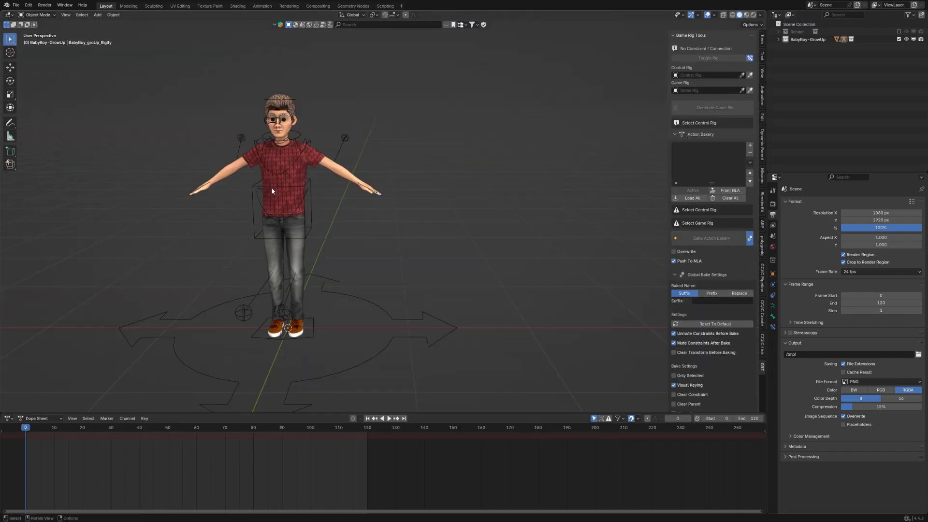
left_click(272, 189)
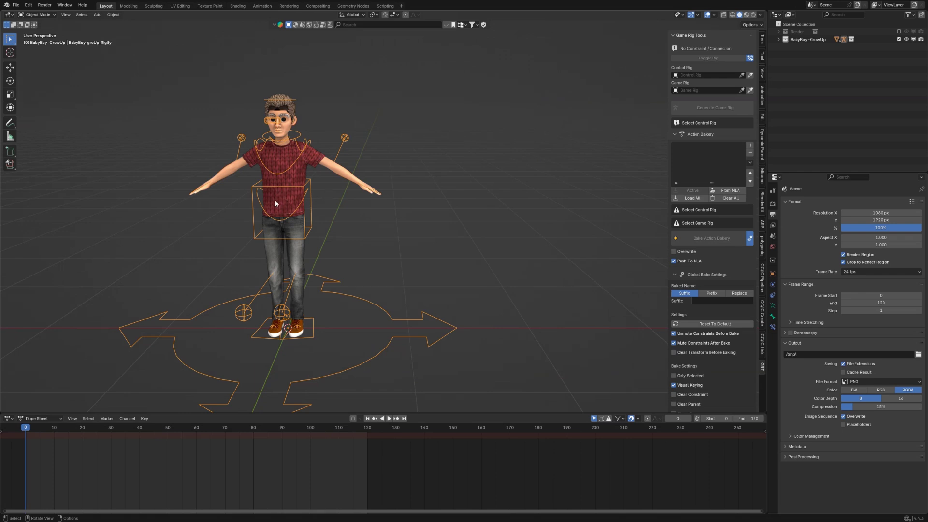
key("ctrl+Tab")
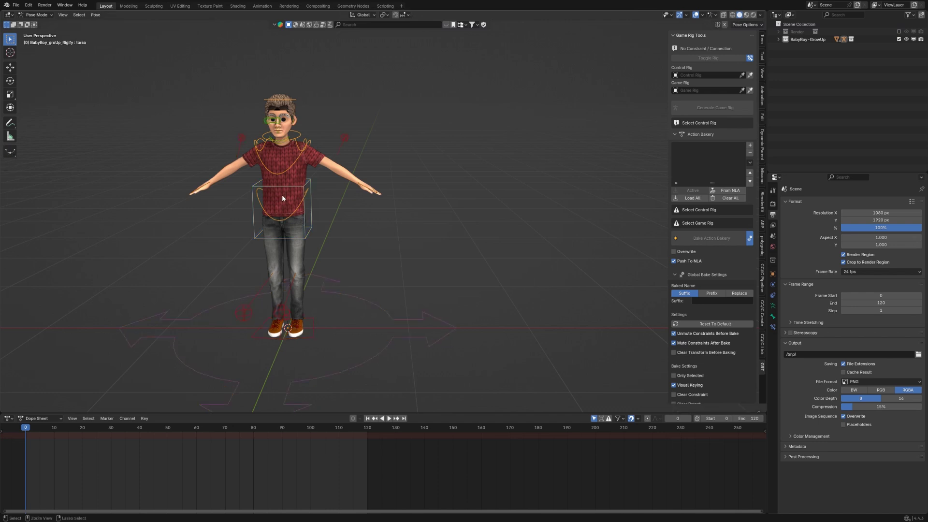
left_click(292, 184)
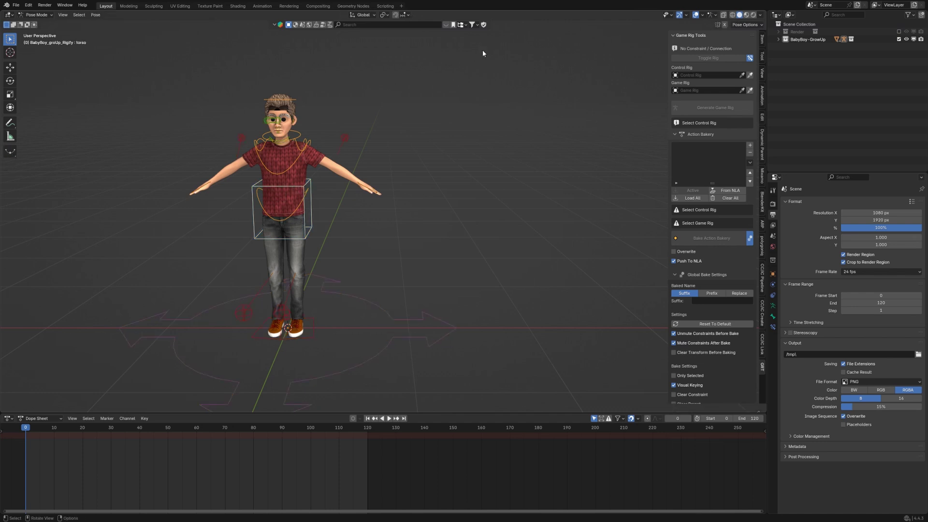
left_click(750, 75)
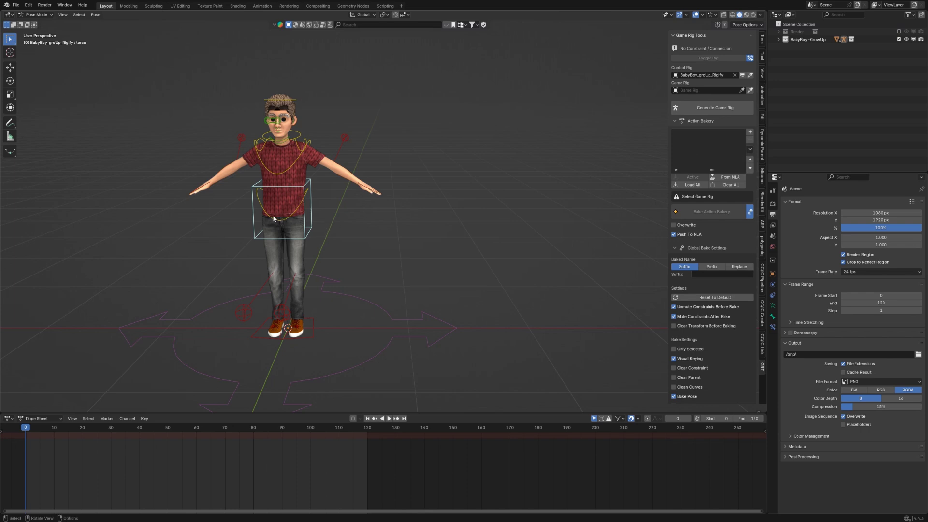
Generate the game rig from the Rigify control rig under the name BB-old_Cascadeur
left_click(710, 108)
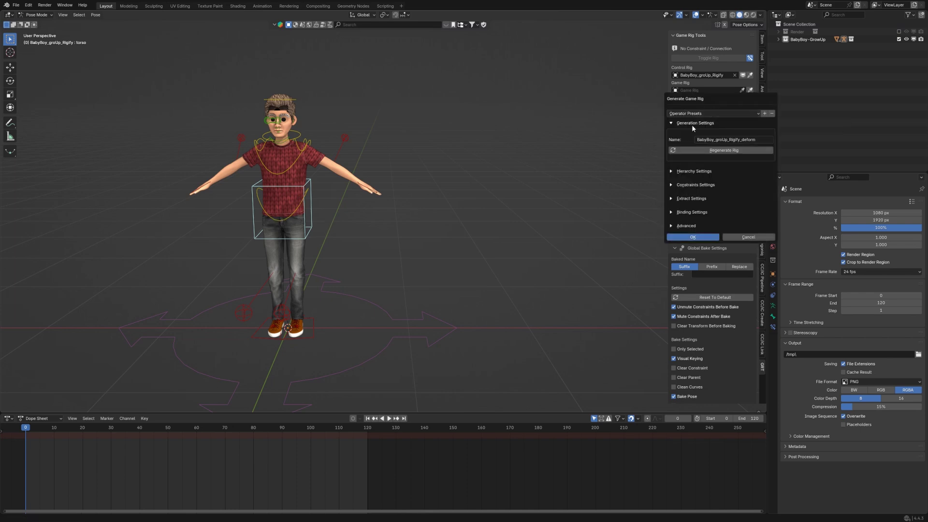
left_click(709, 140)
type("BB-old_Cascadeur")
left_click(693, 237)
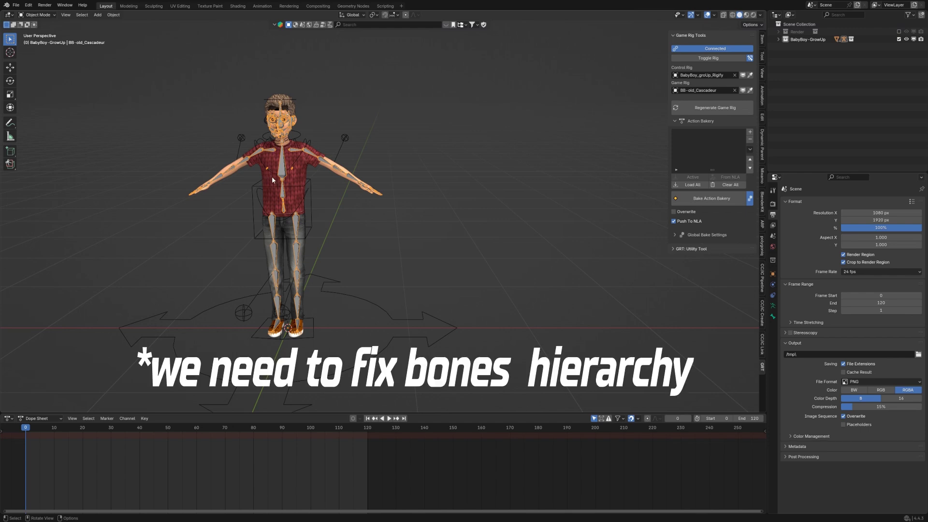
Collapse the Game Rig Tools settings and show the game rig utility tools
scroll(272, 180, "up", 3)
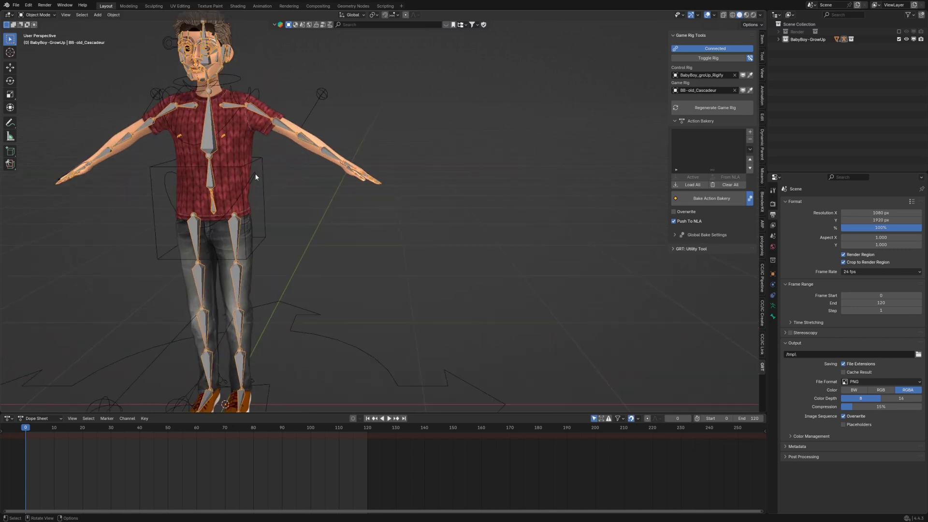
scroll(275, 151, "down", 3)
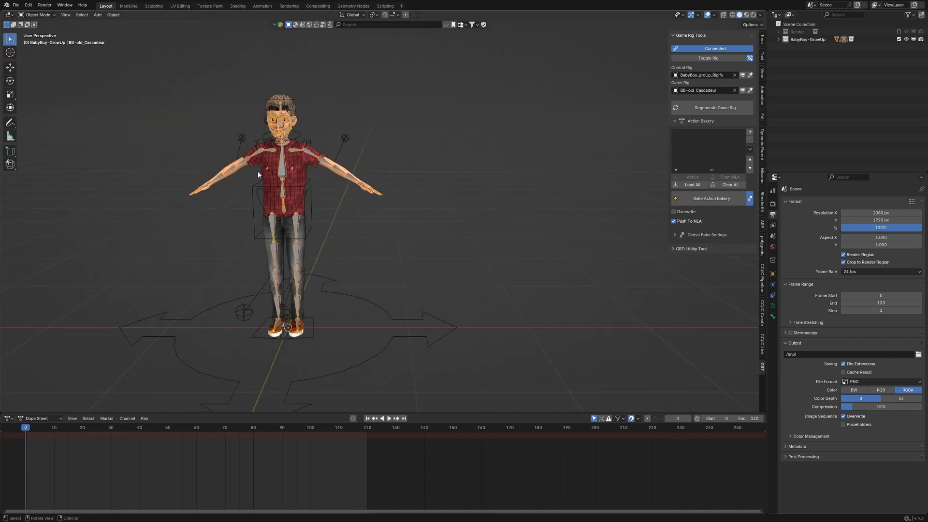
left_click(672, 36)
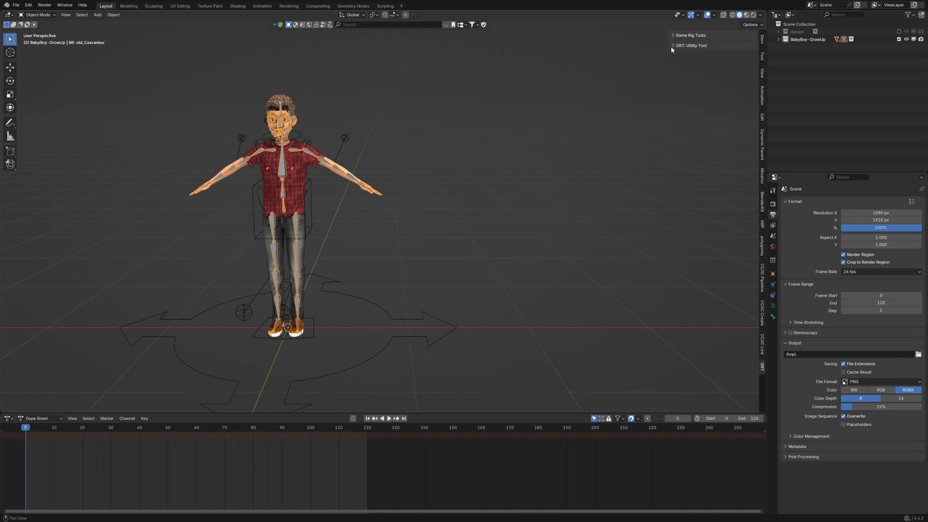
left_click(672, 45)
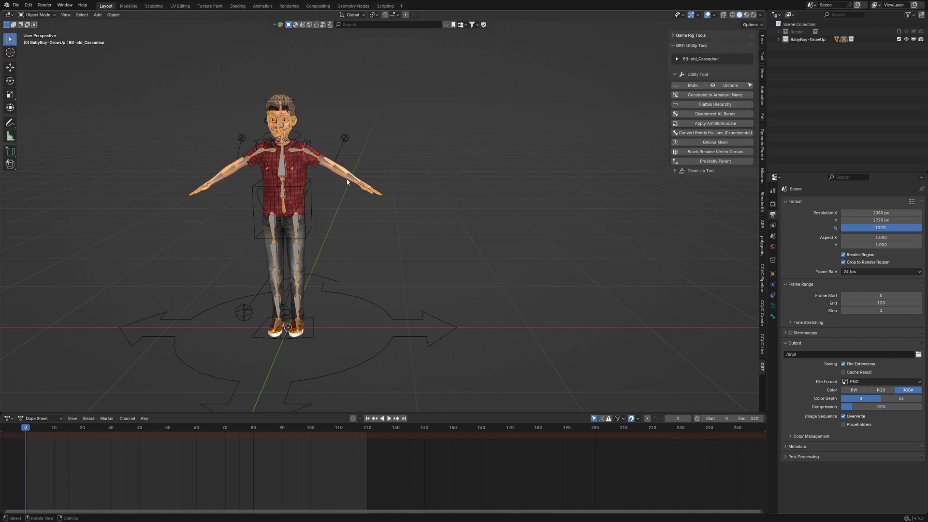
Test-rotate the Rigify neck and chest bones, then select BB-old_Cascadeur in Object Mode
left_click(295, 136)
key("ctrl+Tab")
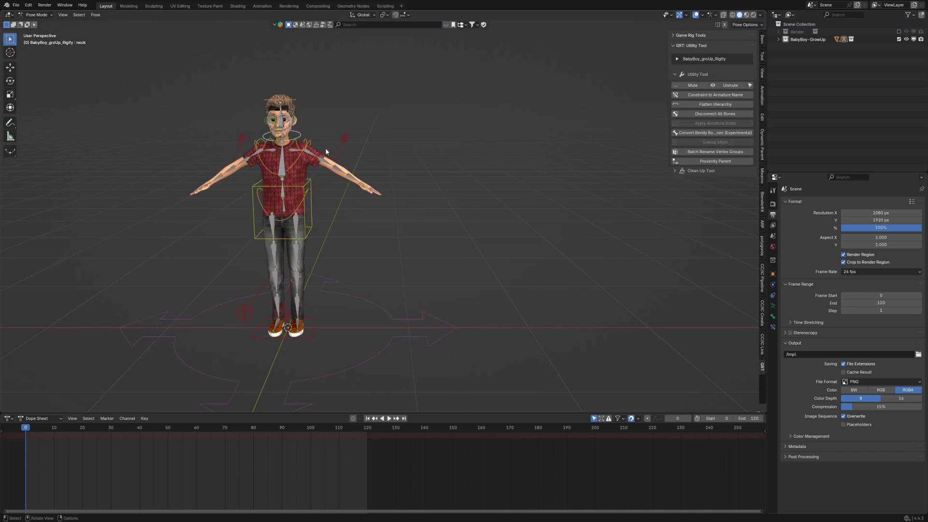
key("r")
key("r")
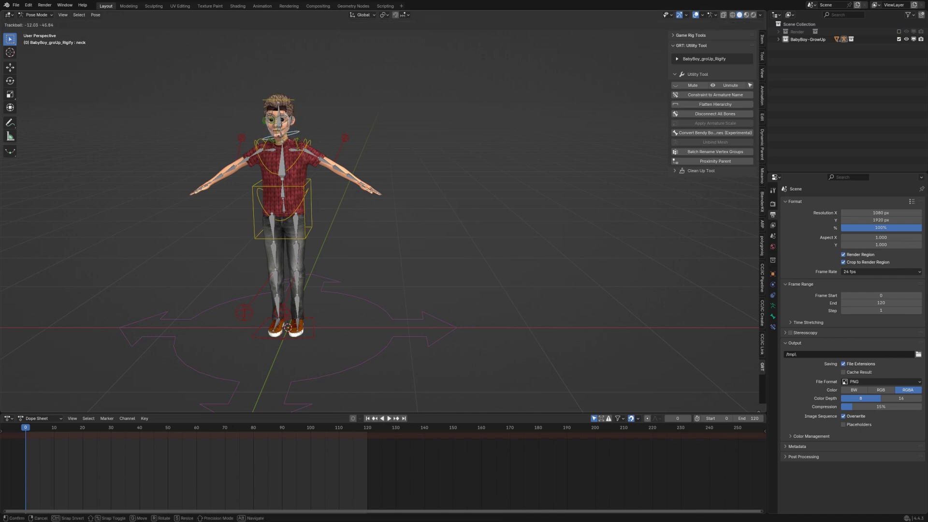
key("Escape")
left_click(293, 166)
key("r")
key("Escape")
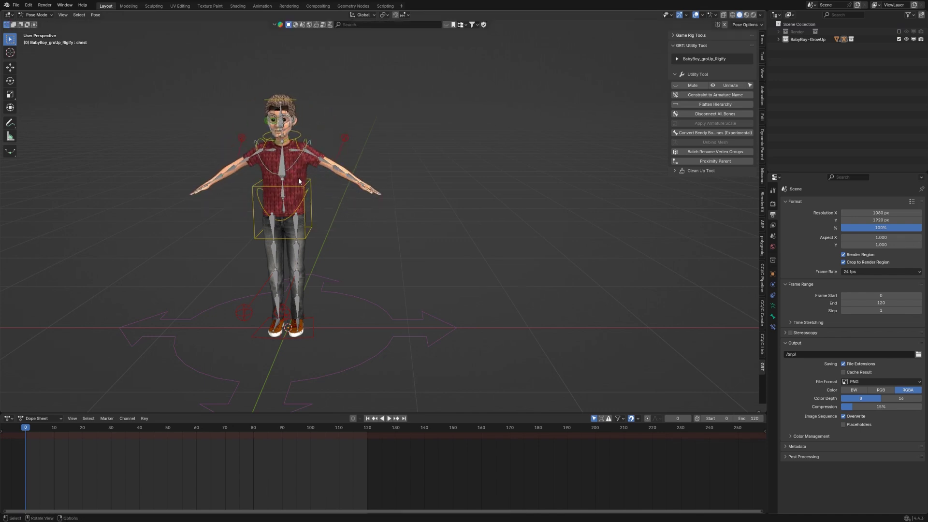
key("ctrl+Tab")
left_click(285, 178)
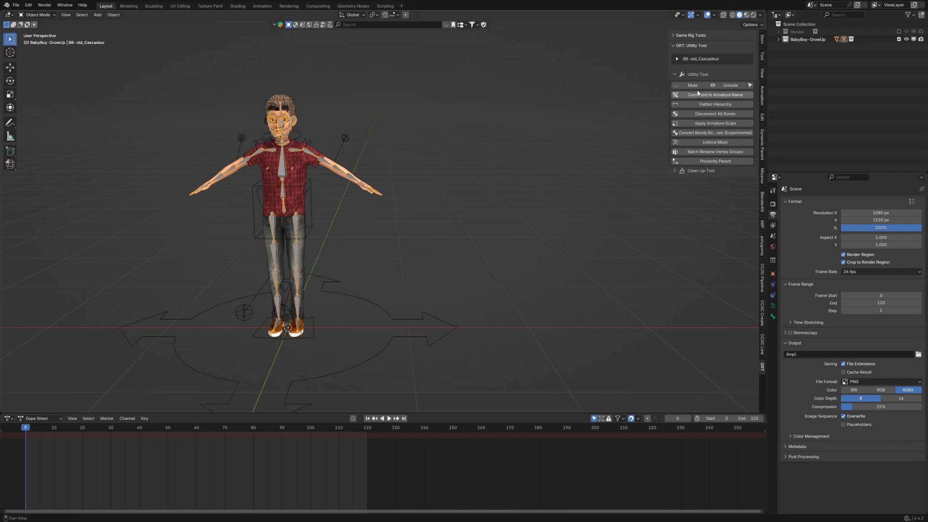
Mute the bone constraints and test-rotate DEF-spine.003 in Pose Mode, cancelling the rotation
left_click(684, 86)
key("ctrl+Tab")
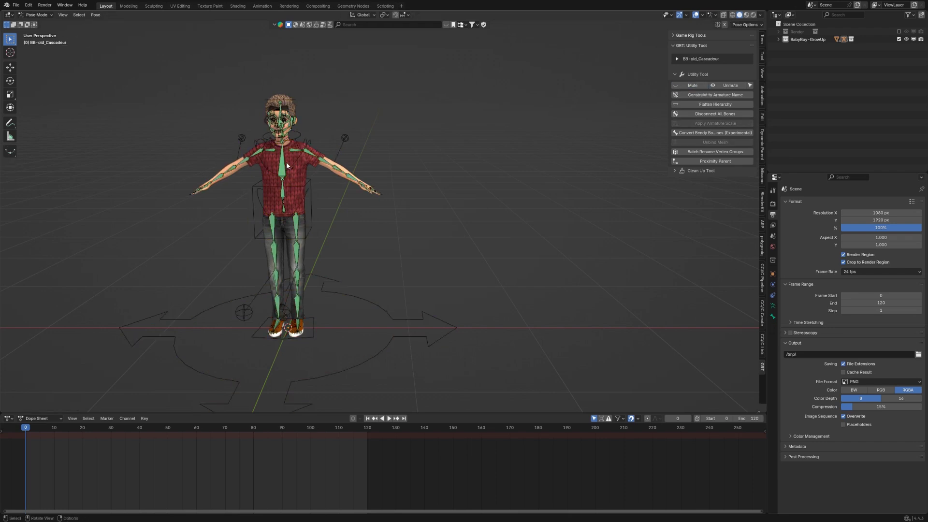
left_click(286, 162)
key("r")
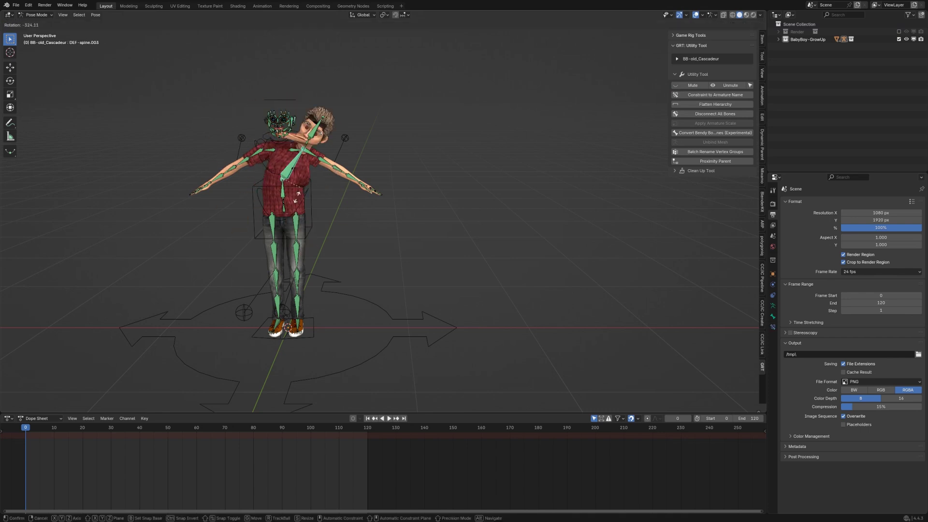
key("r")
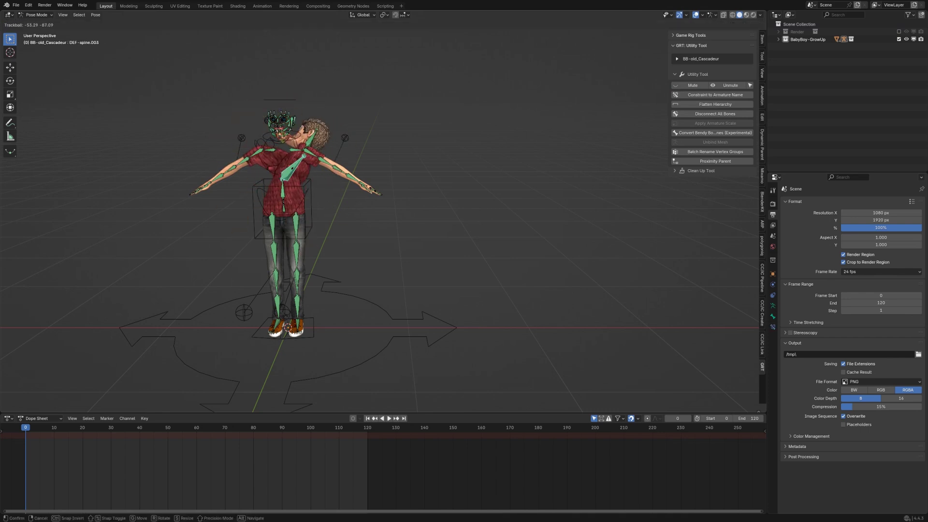
right_click(303, 152)
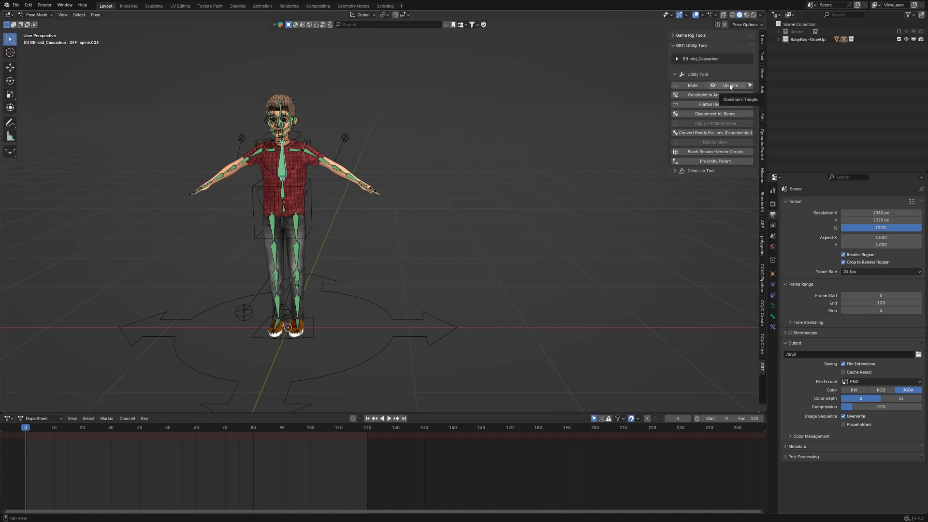
Toggle the constraints again, re-test rotations without changing the pose, and zoom in on the character
left_click(693, 85)
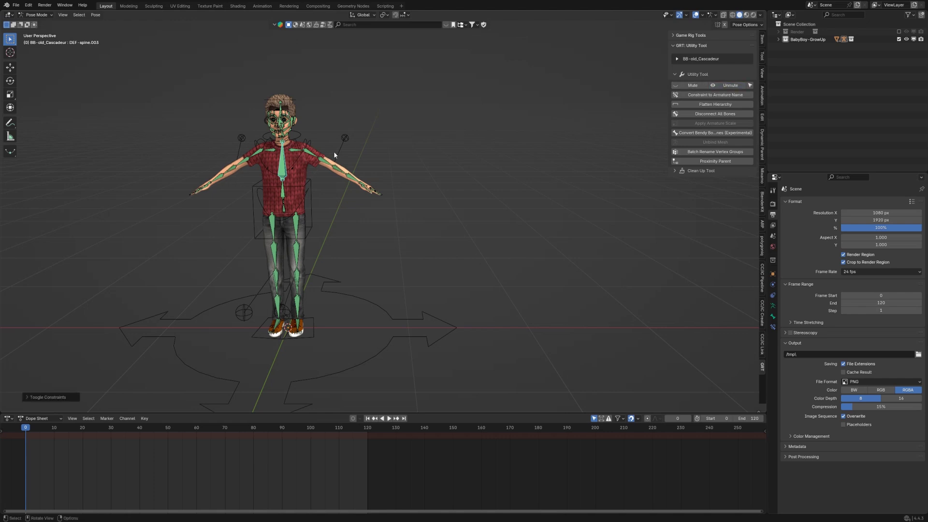
key("r")
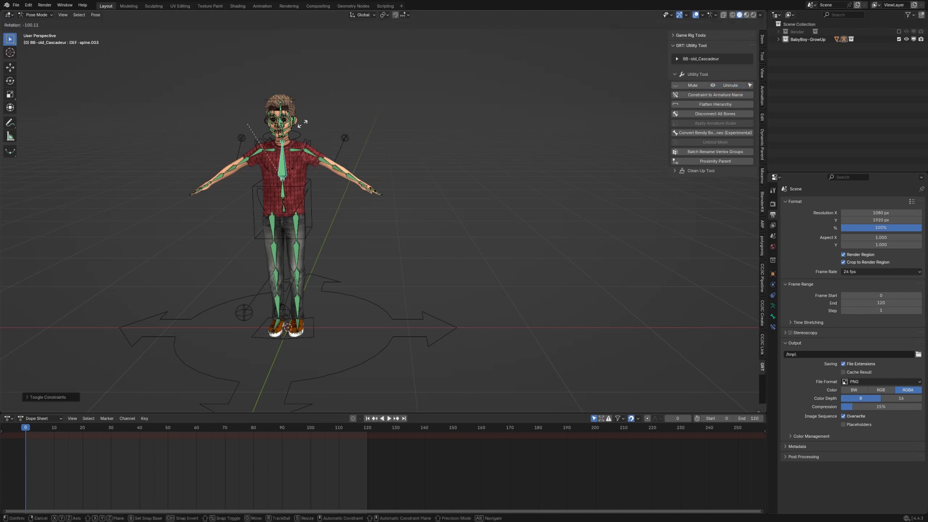
right_click(338, 179)
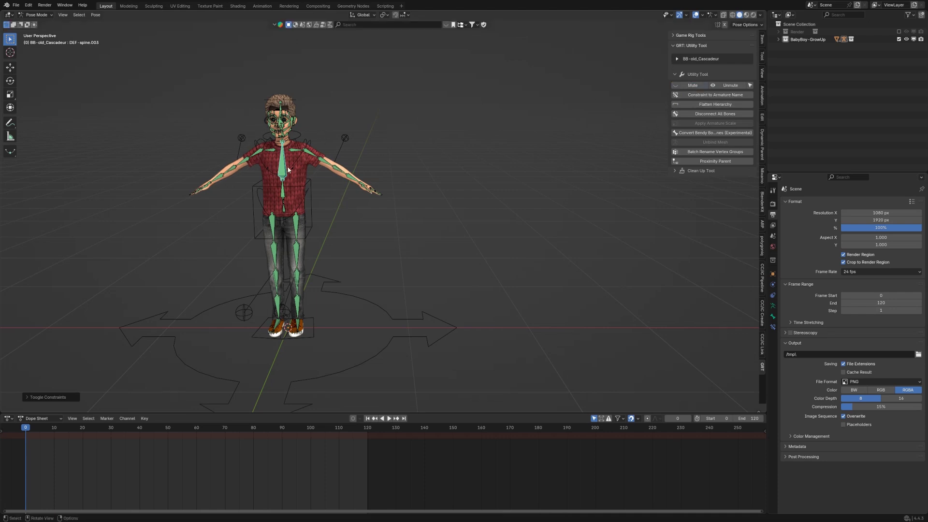
key("r")
key("r")
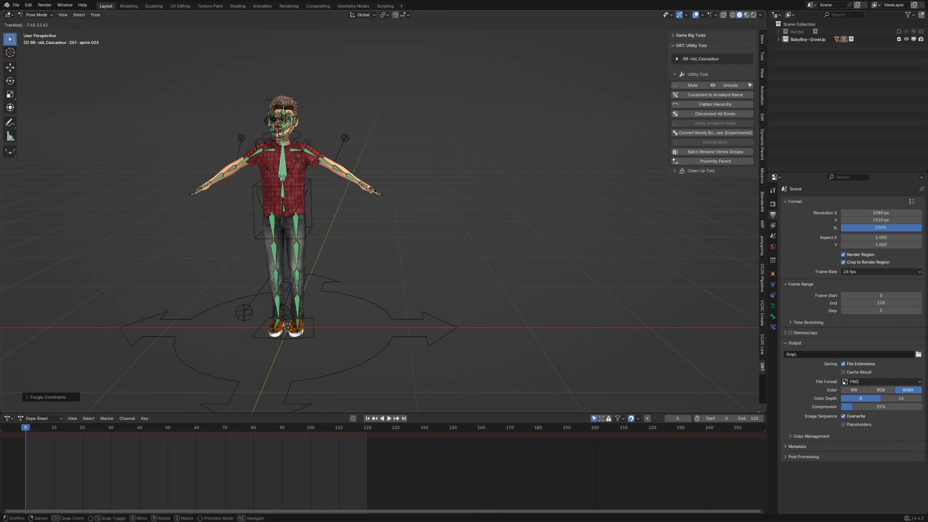
key("Escape")
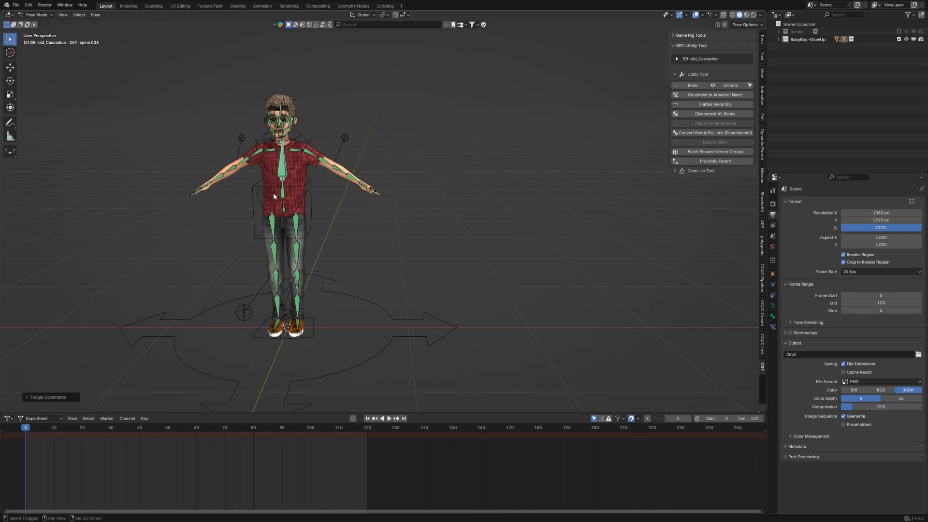
middle_click_drag(285, 211, 359, 165, "shift")
scroll(327, 237, "up", 1)
Enter Edit Mode, hide the Rigify rig, and box-select the BB-old_Cascadeur head bones
key("Tab")
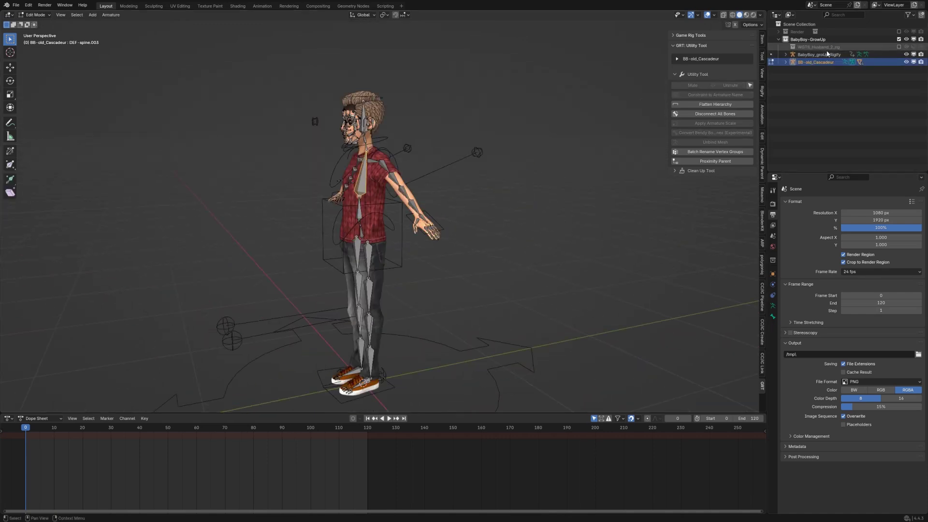
left_click(906, 55)
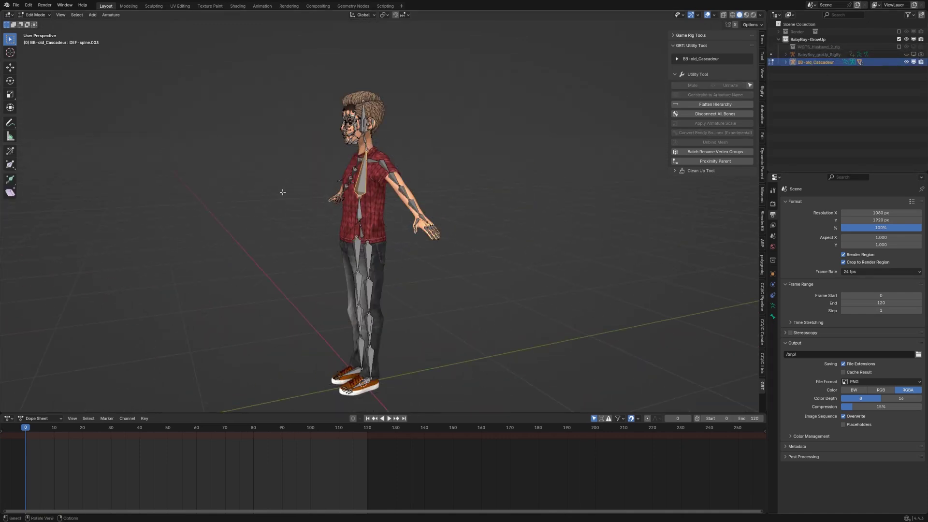
middle_click_drag(282, 193, 272, 166)
left_click_drag(269, 135, 313, 200)
middle_click_drag(313, 200, 280, 130)
left_click_drag(262, 125, 290, 183)
middle_click_drag(289, 183, 293, 175)
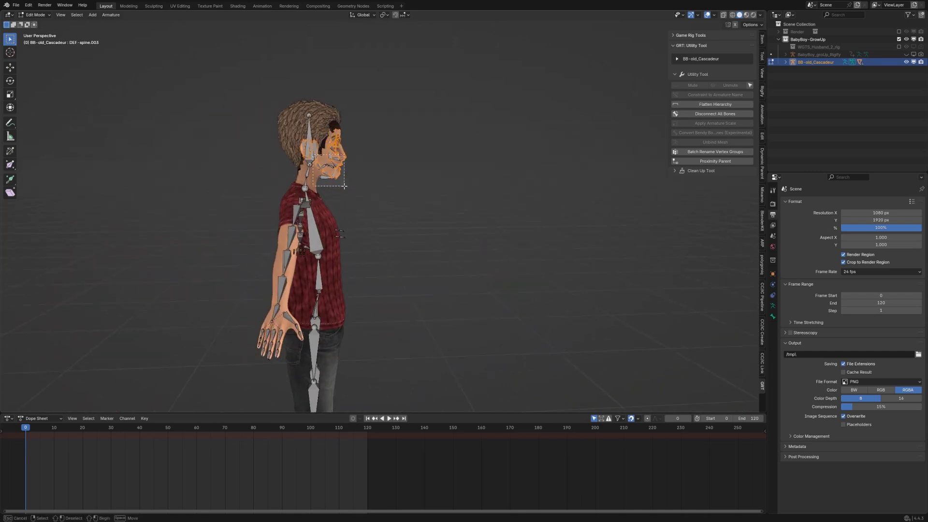
scroll(348, 184, "up", 4)
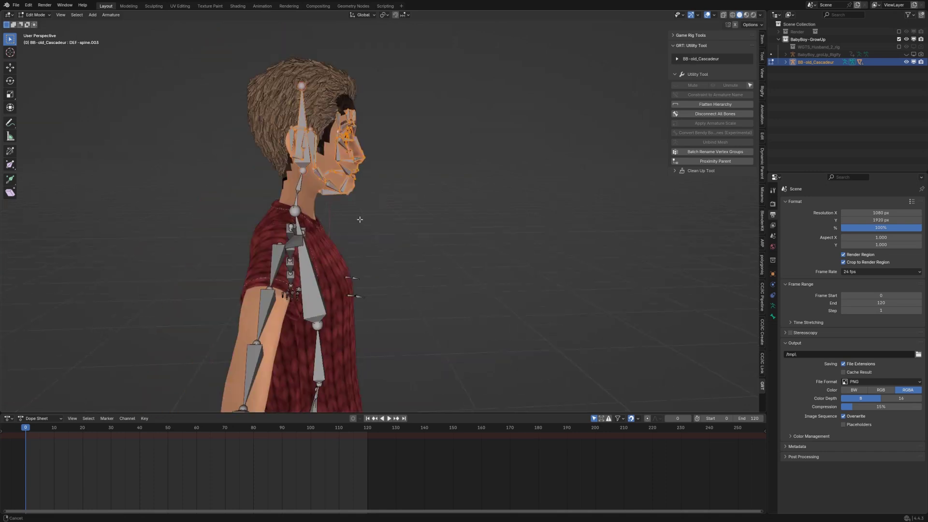
Add DEF-spine.006 to the selection and parent the head bones to it with Keep Offset
left_click(321, 127, "shift")
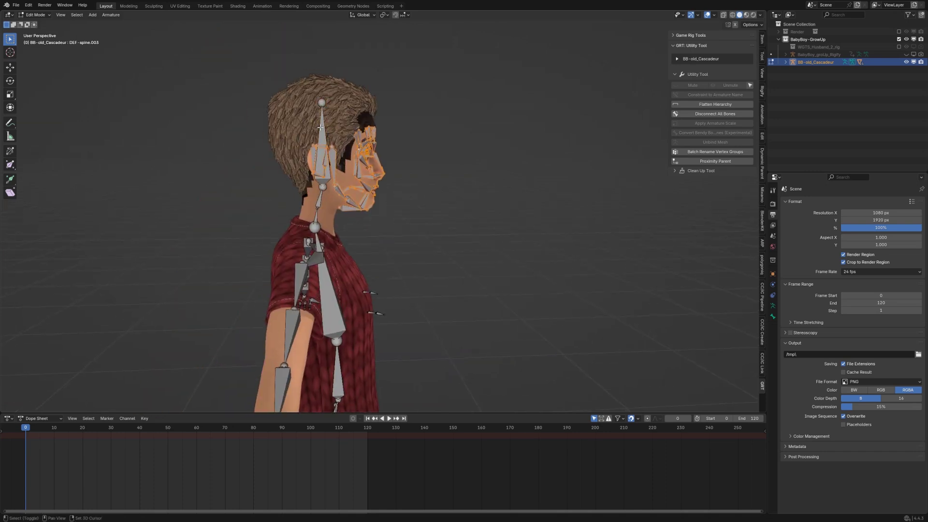
middle_click_drag(339, 133, 306, 152)
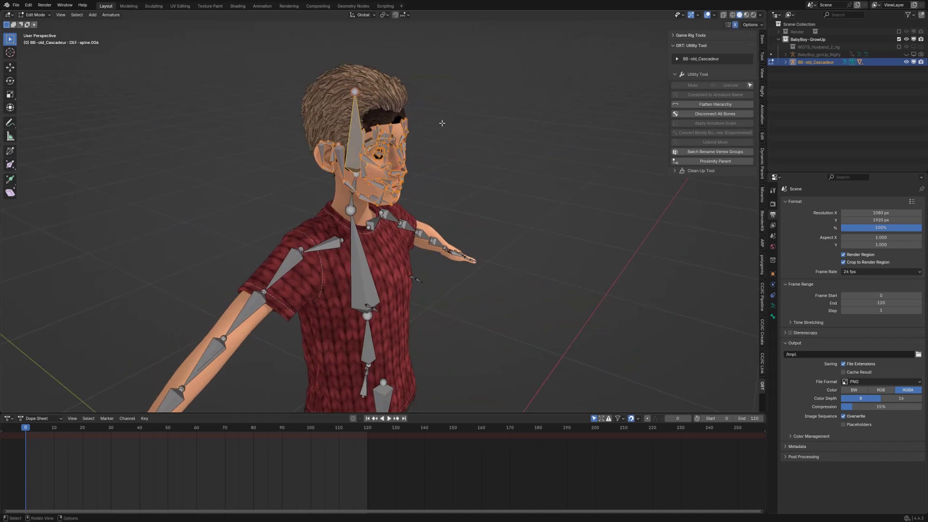
middle_click_drag(440, 123, 307, 151)
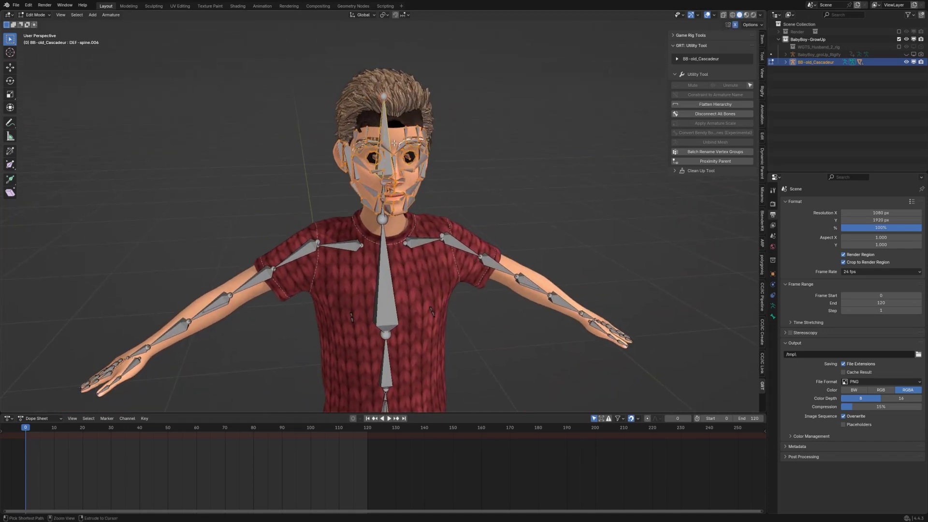
key("ctrl+p")
left_click(393, 142)
middle_click_drag(394, 142, 296, 159)
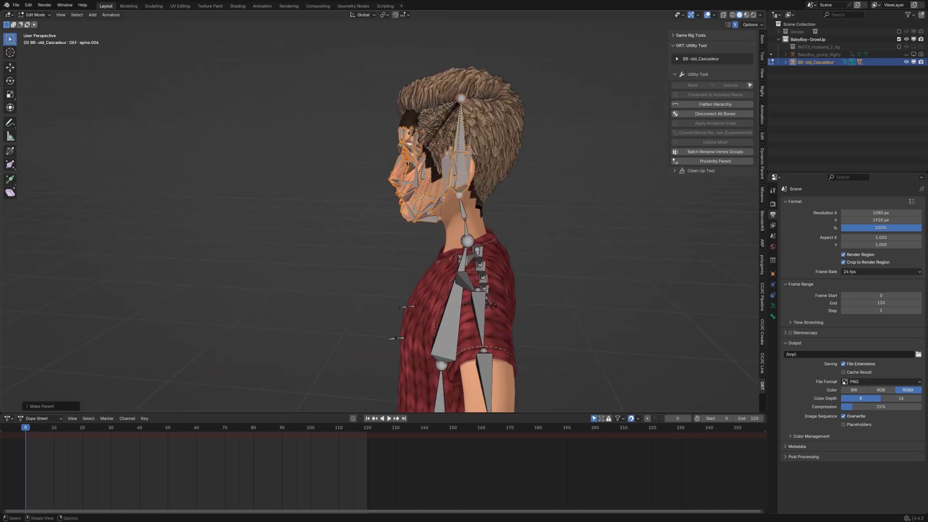
left_click(463, 98)
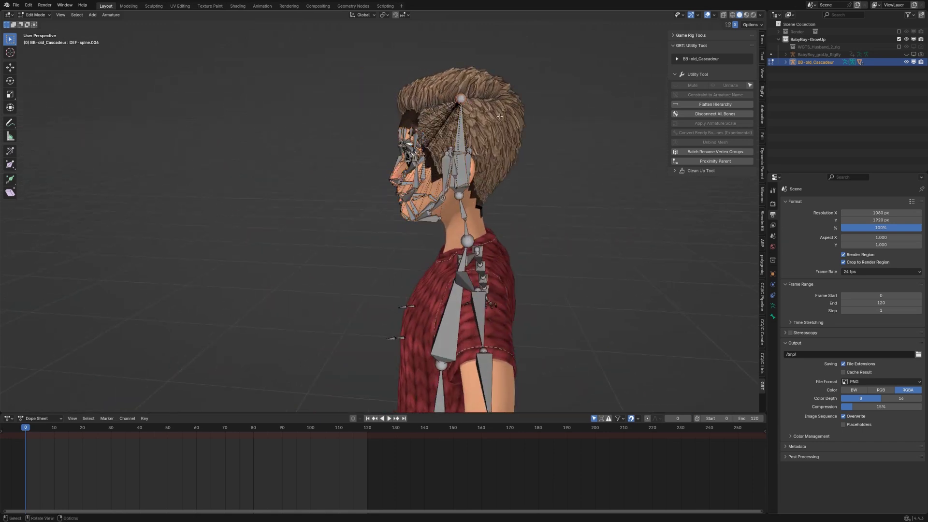
middle_click_drag(434, 192, 392, 209)
Parent the left clavicle to DEF-spine.003 and the arm bone to DEF-shoulder.L, keeping offset
left_click(392, 209)
key("ctrl+p")
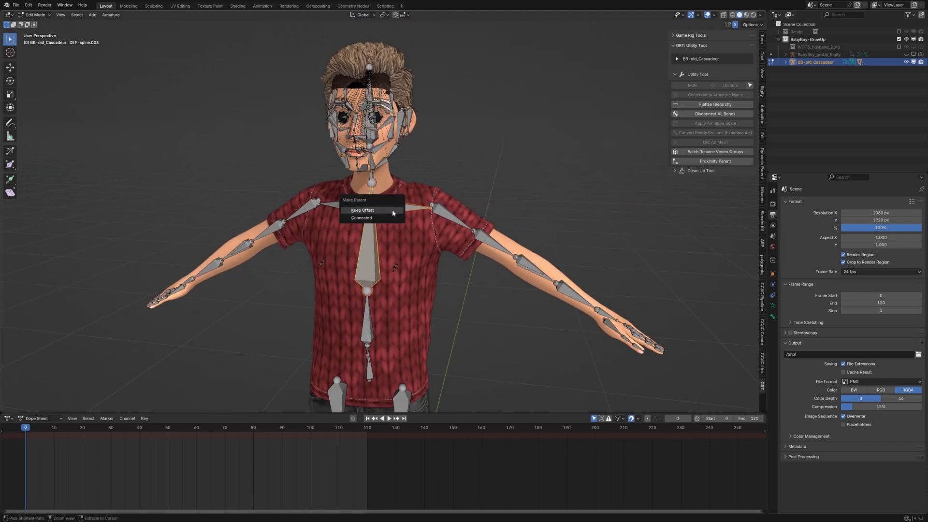
left_click(392, 210)
left_click(441, 209)
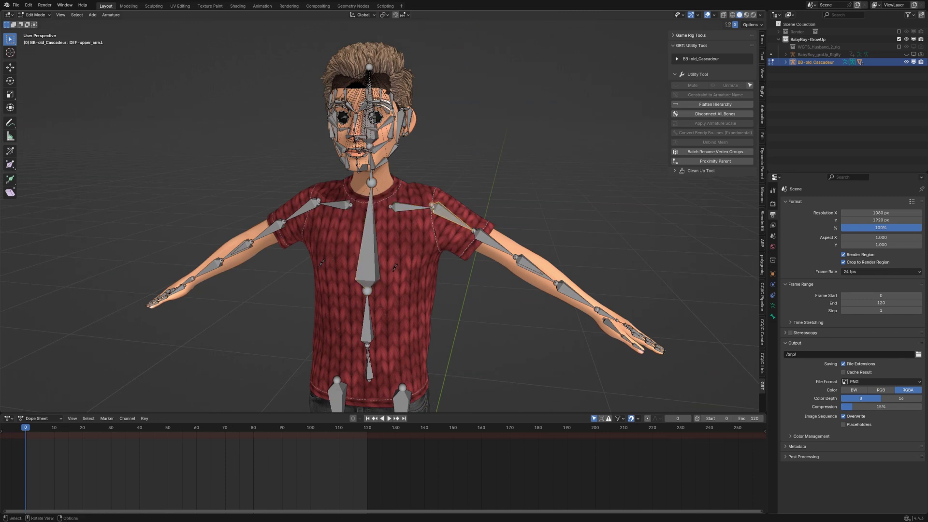
left_click(410, 209)
key("ctrl+p")
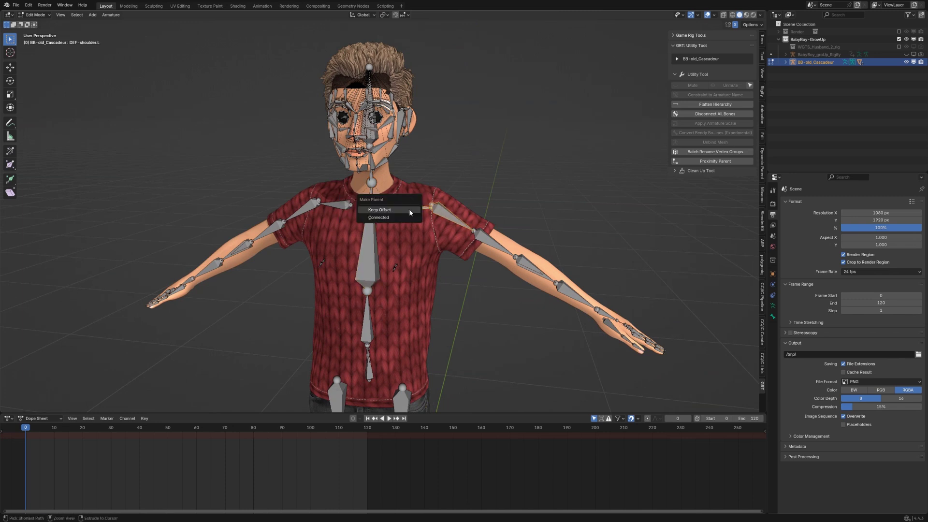
left_click(409, 209)
Parent the left breast bone to DEF-spine.003 with Keep Offset
middle_click_drag(408, 243, 396, 260)
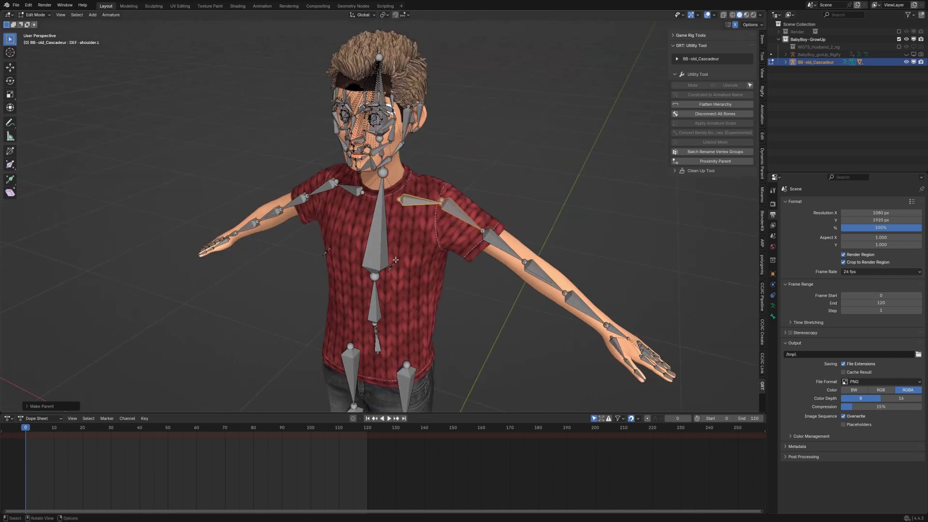
left_click(386, 247)
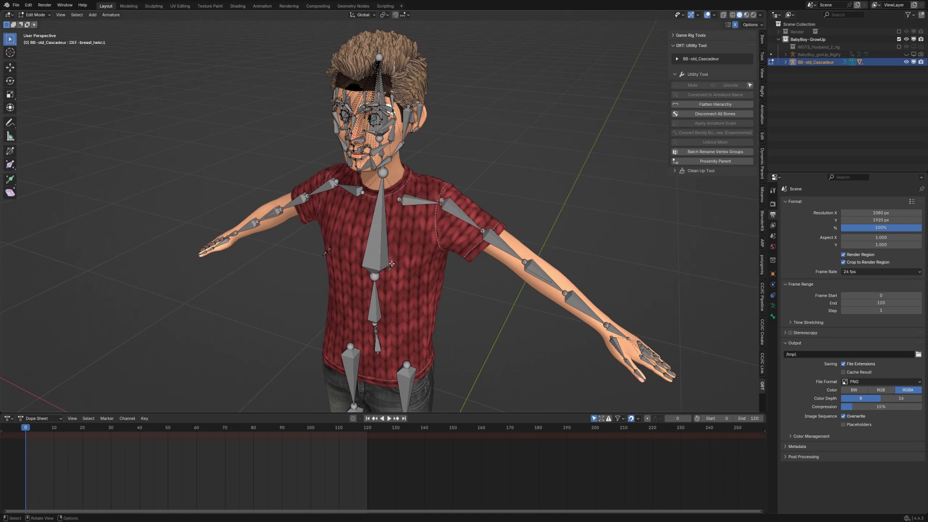
left_click(392, 263)
left_click(392, 266)
left_click(392, 265)
middle_click_drag(392, 266, 394, 264)
left_click(394, 265)
scroll(393, 264, "up", 3)
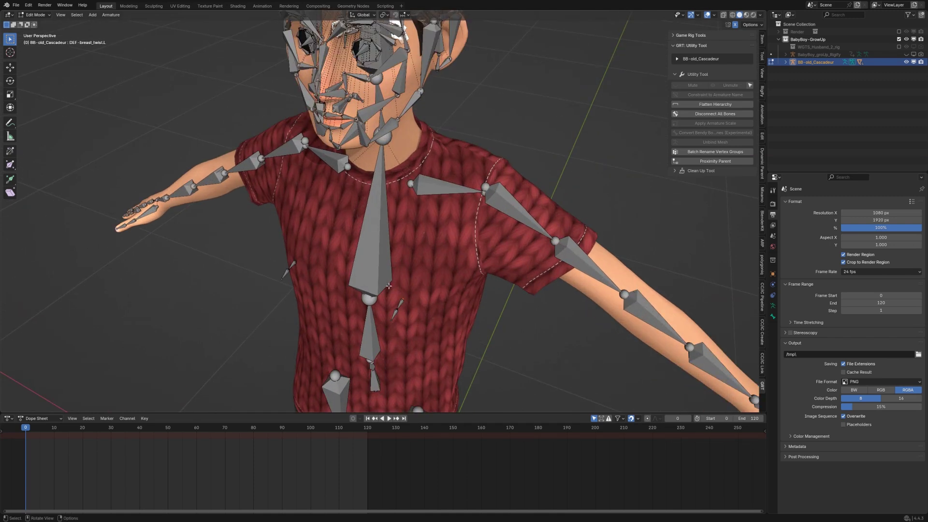
left_click(384, 240, "shift")
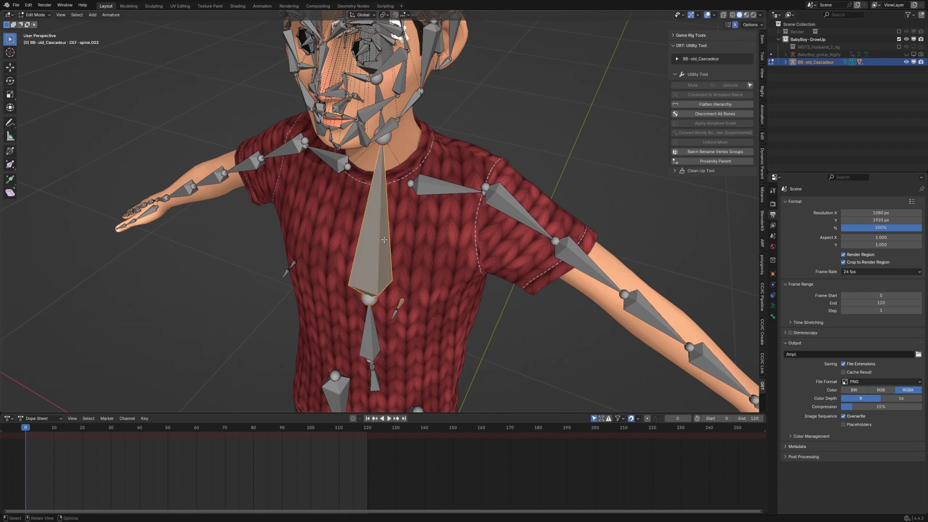
key("ctrl+p")
left_click(385, 240)
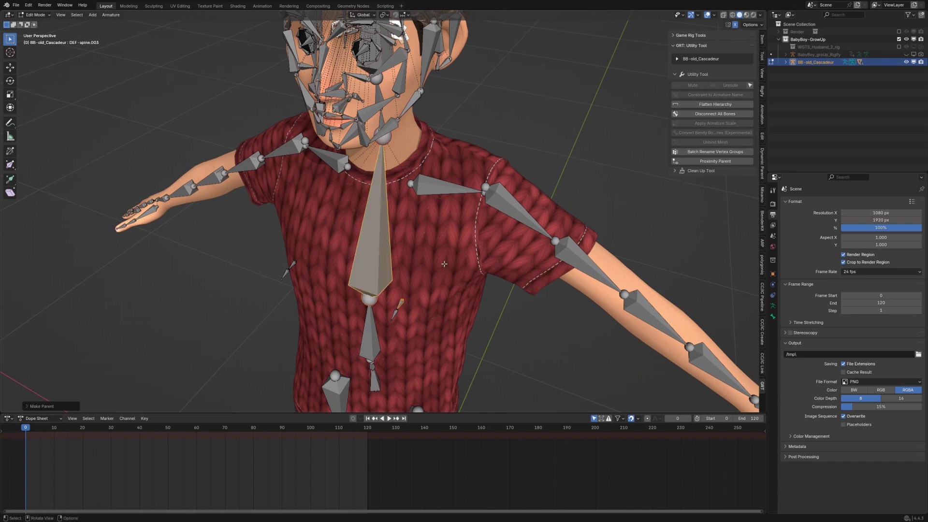
middle_click_drag(448, 264, 427, 230)
scroll(310, 223, "up", 1)
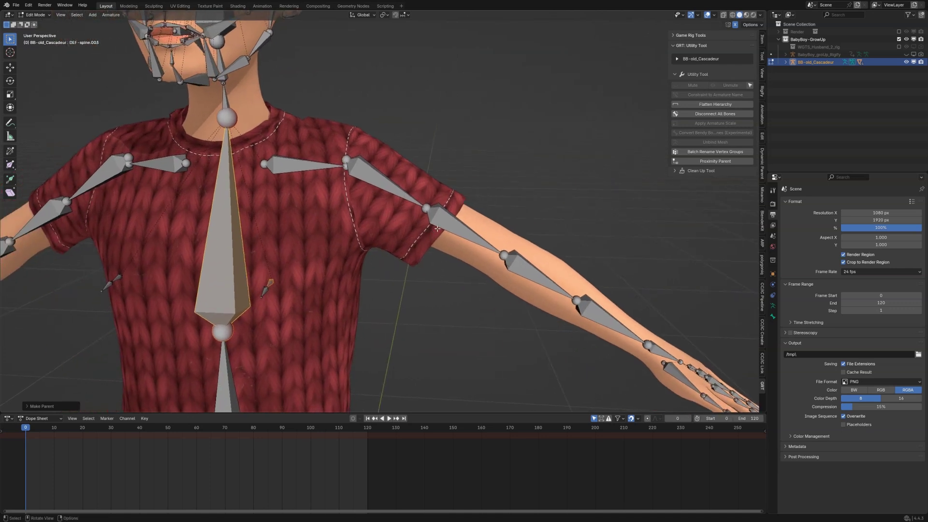
Connect the left upper arm segments to each other as a parent chain
left_click(376, 179)
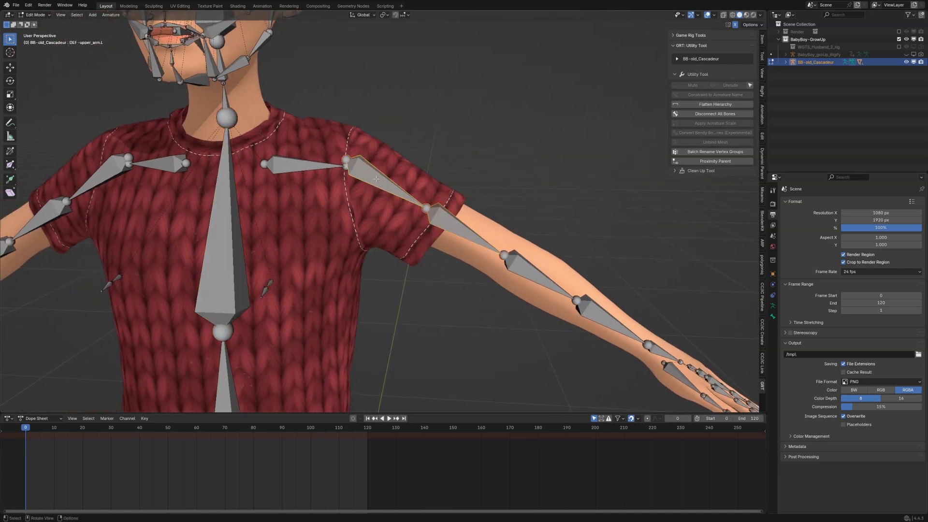
key("ctrl+p")
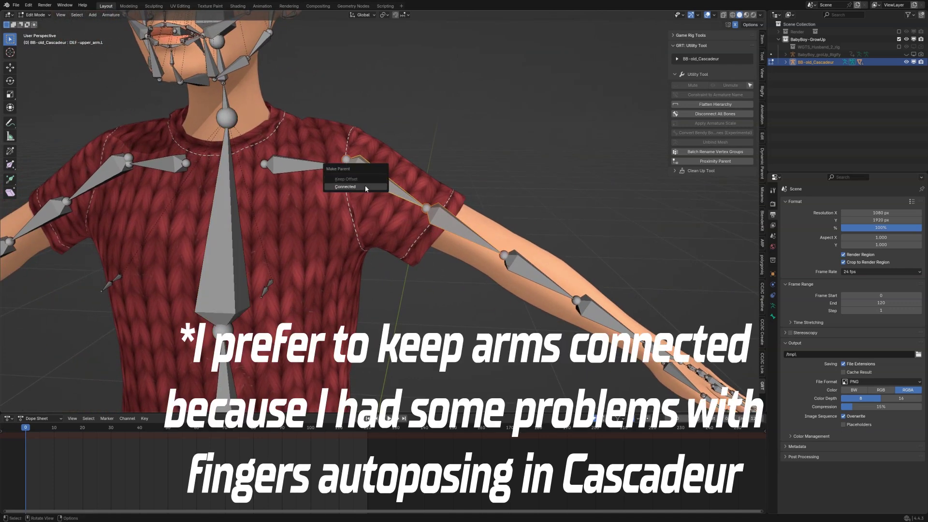
left_click(365, 185)
scroll(402, 227, "down", 3)
middle_click_drag(402, 227, 320, 227, "shift")
scroll(435, 240, "up", 4)
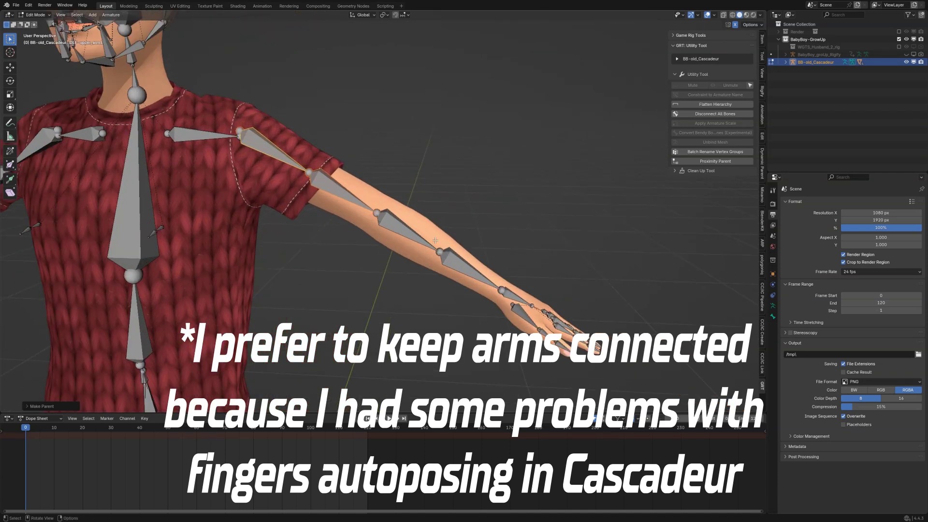
left_click(328, 178)
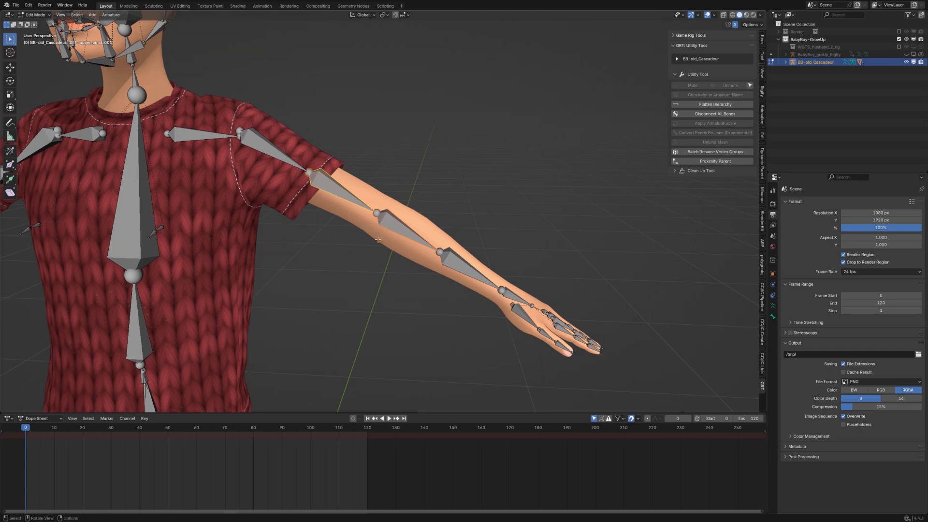
middle_click_drag(378, 239, 406, 220)
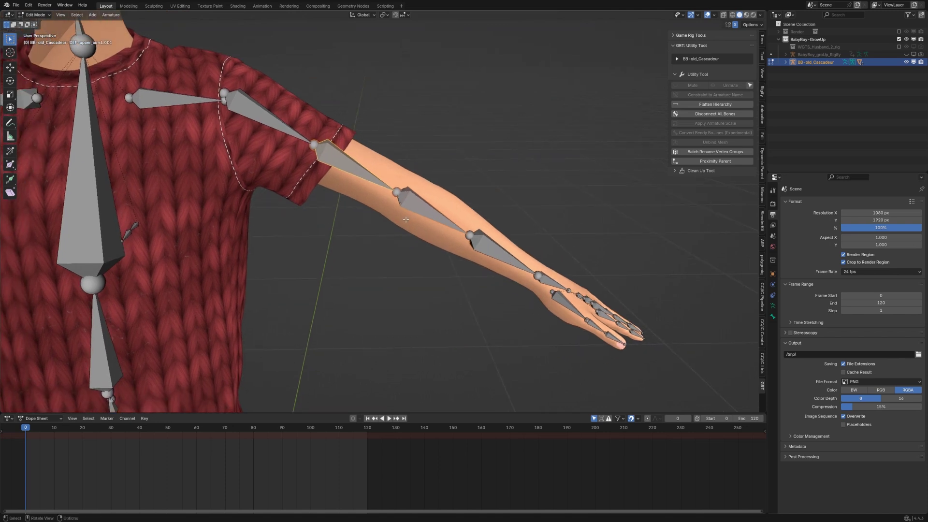
key("ctrl+p")
left_click(406, 220)
middle_click_drag(406, 222, 406, 203)
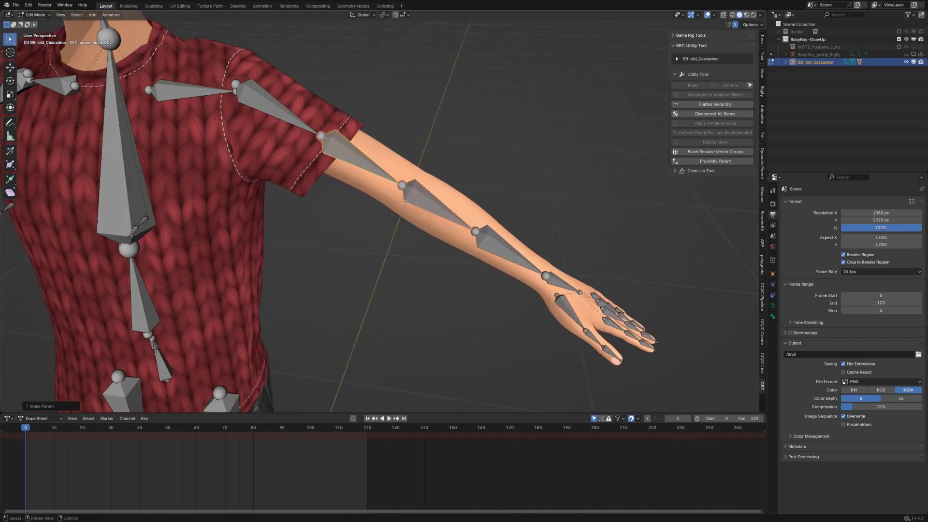
Connect the left forearm bones, including DEF-forearm.L.001, into the chain below the elbow
left_click(431, 199)
middle_click_drag(434, 224, 442, 211)
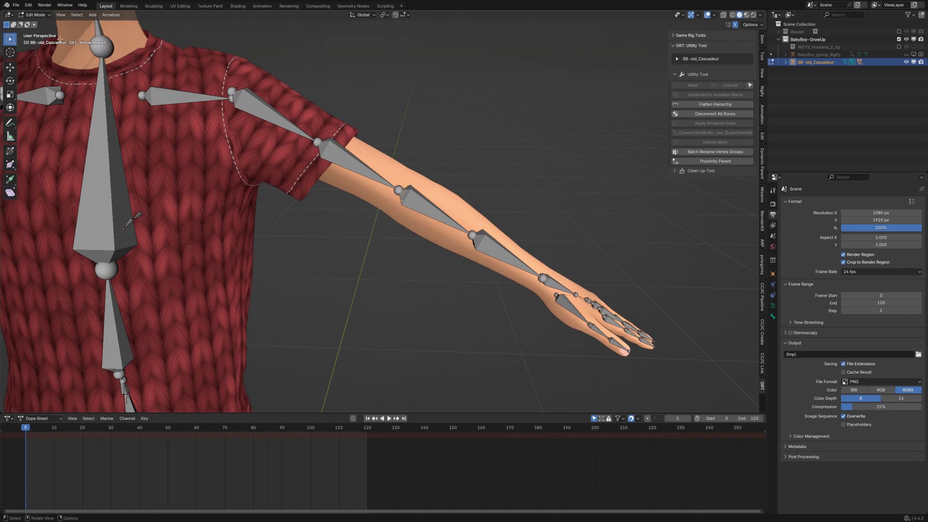
middle_click_drag(461, 238, 414, 200, "shift")
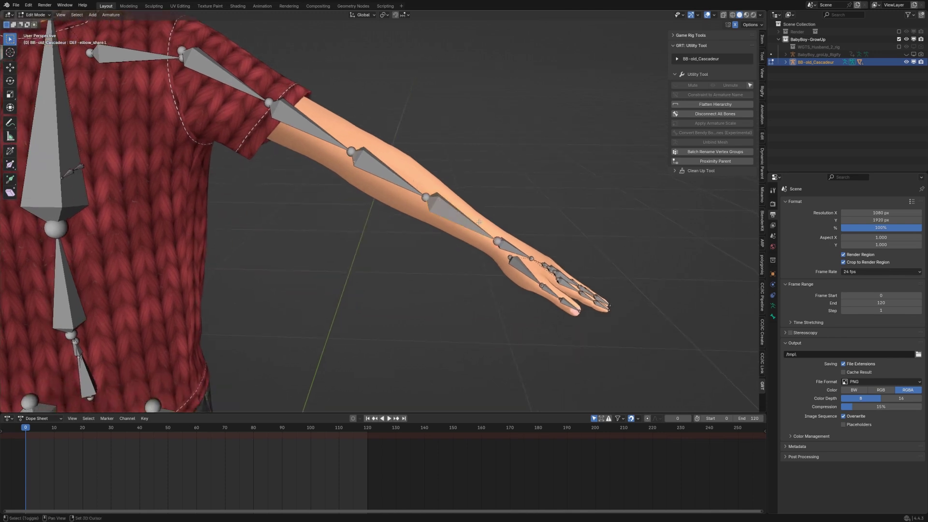
left_click(414, 186)
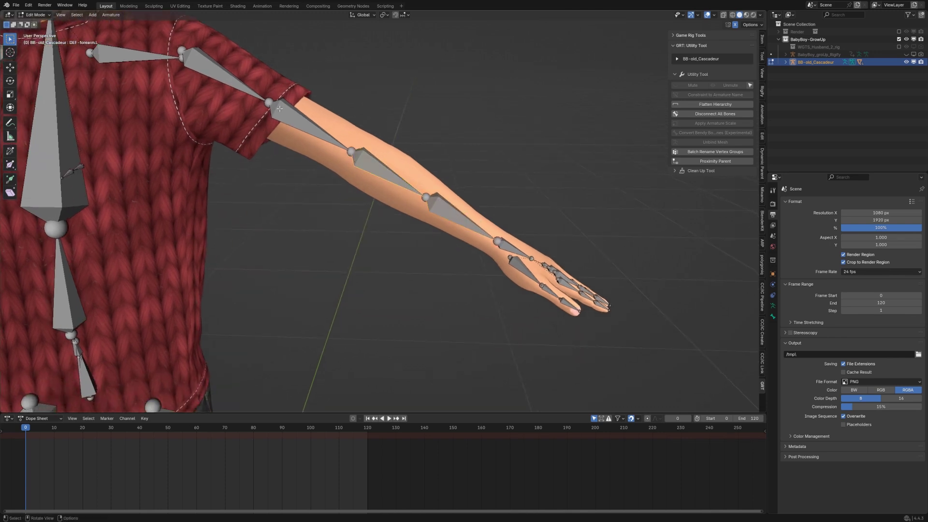
left_click(463, 219)
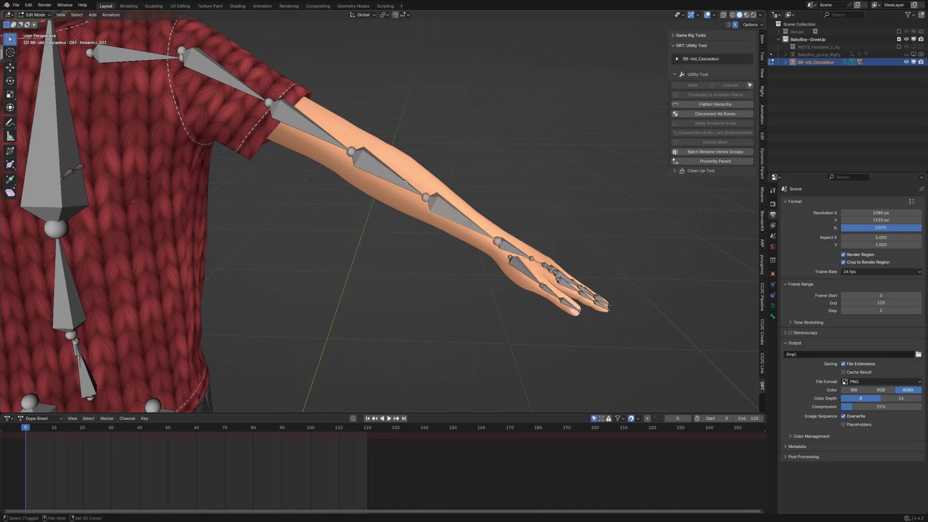
left_click(410, 181)
key("ctrl+p")
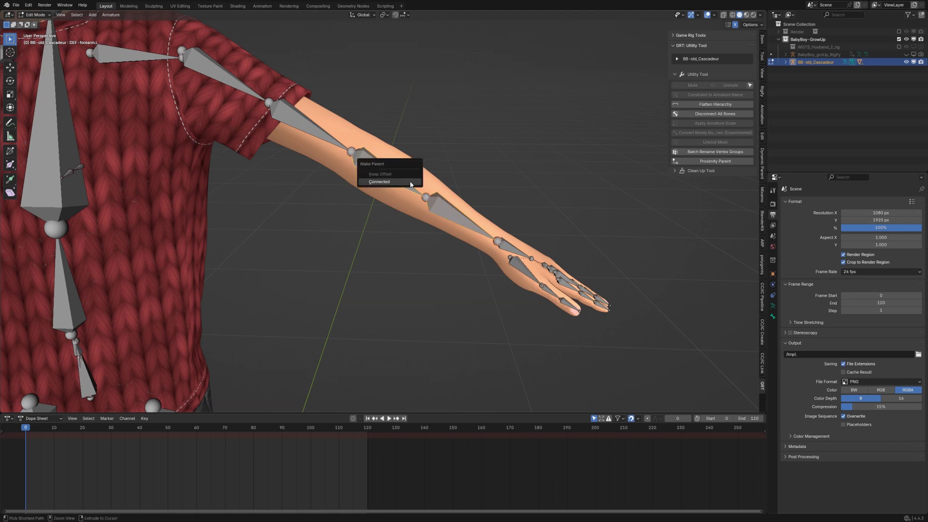
left_click(379, 182)
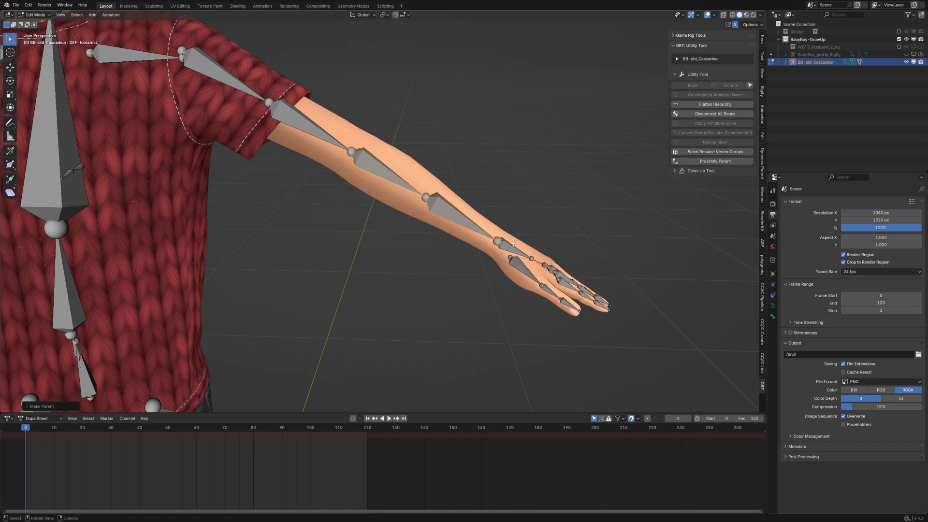
left_click(474, 225)
key("ctrl+p")
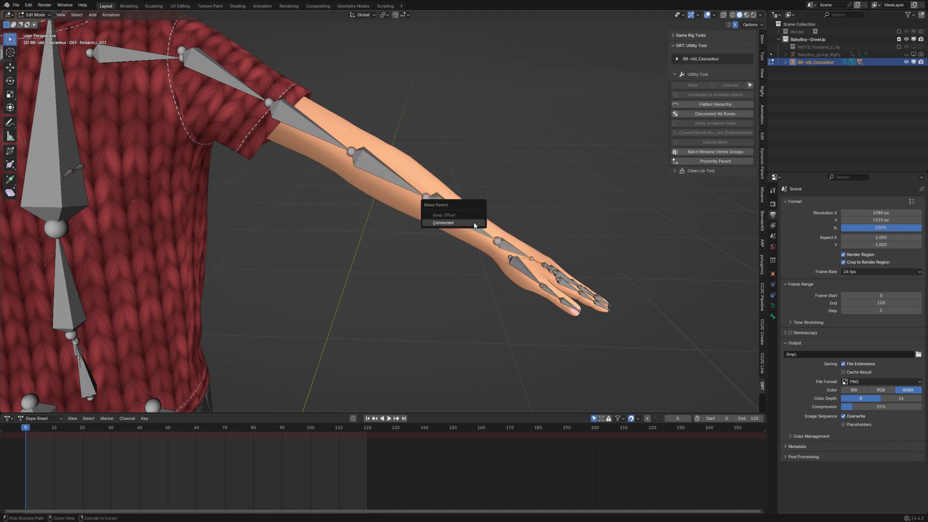
left_click(475, 224)
middle_click_drag(474, 224, 408, 165)
Select the DEF-pelvis bone and switch the armature to Pose Mode
scroll(299, 249, "up", 5)
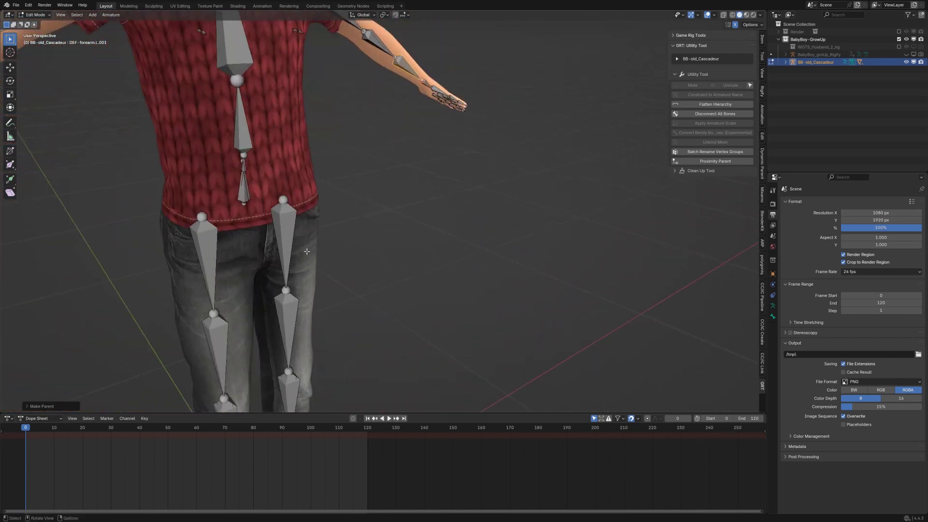
middle_click_drag(299, 250, 410, 234, "shift")
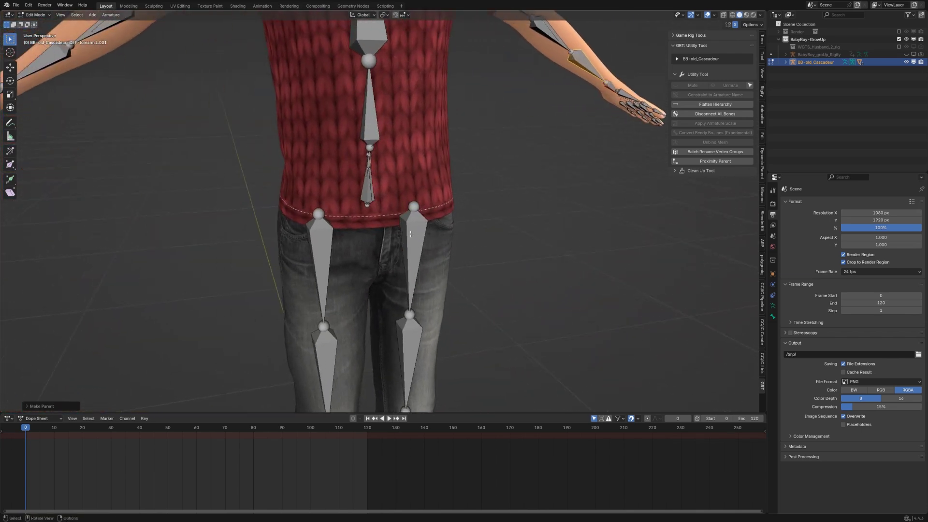
left_click(410, 234)
left_click(368, 177)
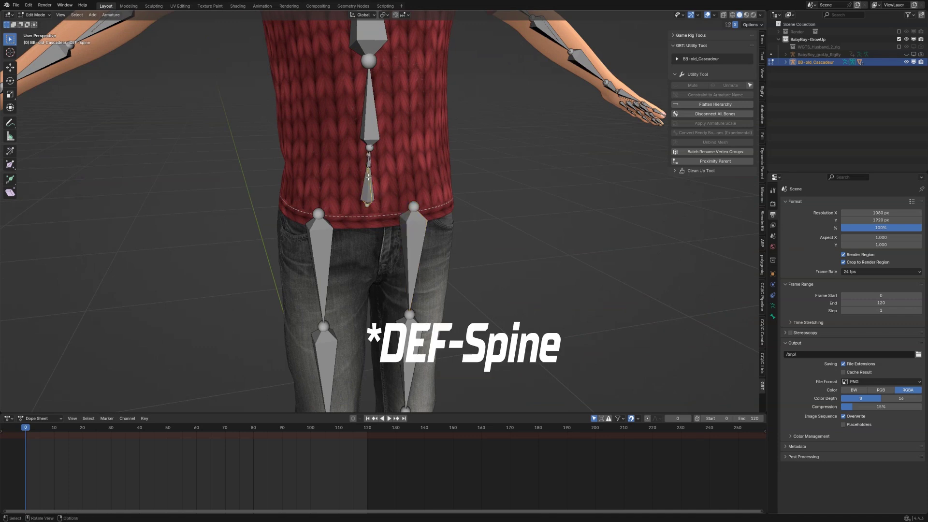
left_click(419, 226)
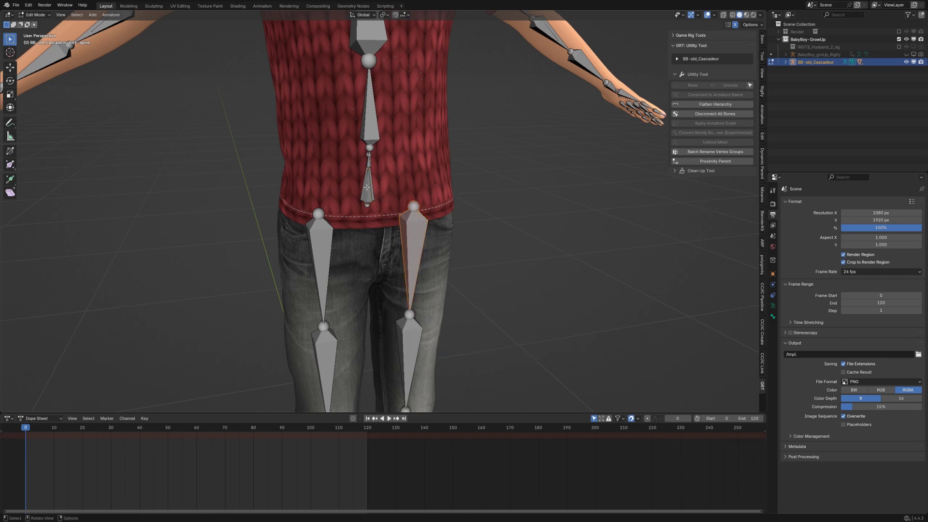
left_click(371, 179, "shift")
left_click(373, 175)
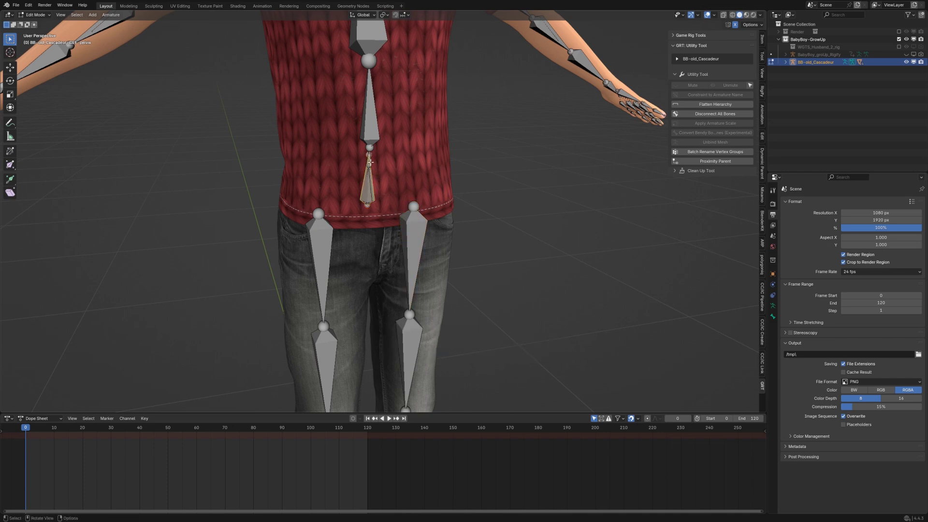
key("ctrl+Tab")
left_click(372, 172)
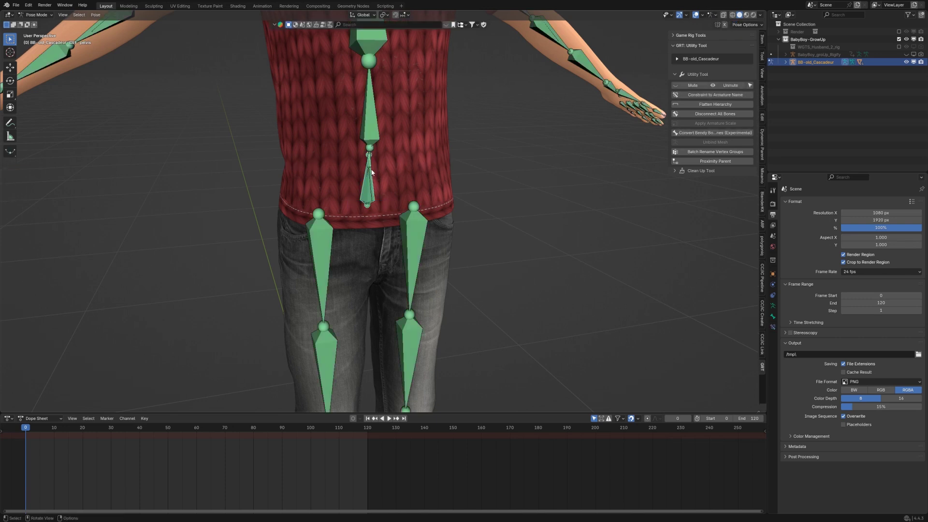
Test-rotate DEF-pelvis and DEF-spine against the sweater, cancel each, and return to Object Mode
left_click(372, 172)
left_click(372, 176)
left_click(372, 176)
key("r")
key("r")
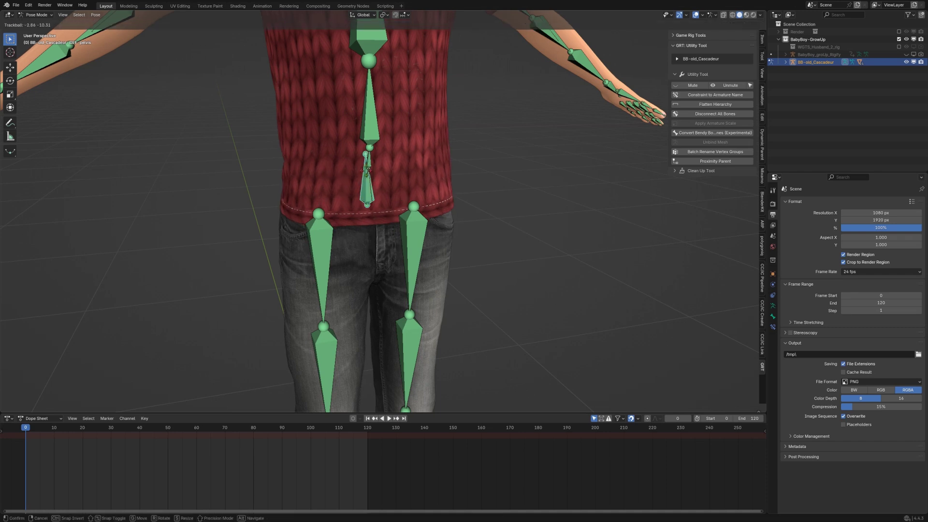
key("Escape")
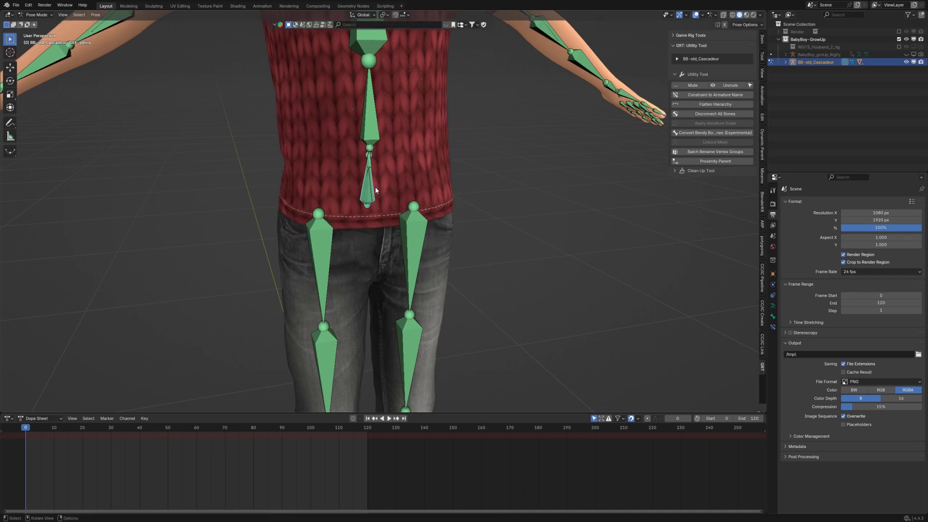
left_click(372, 193)
key("r")
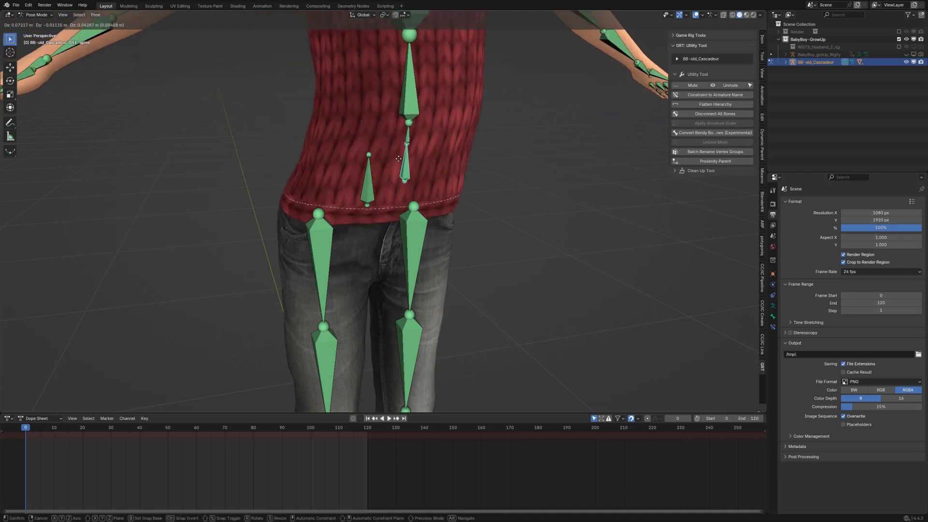
key("Escape")
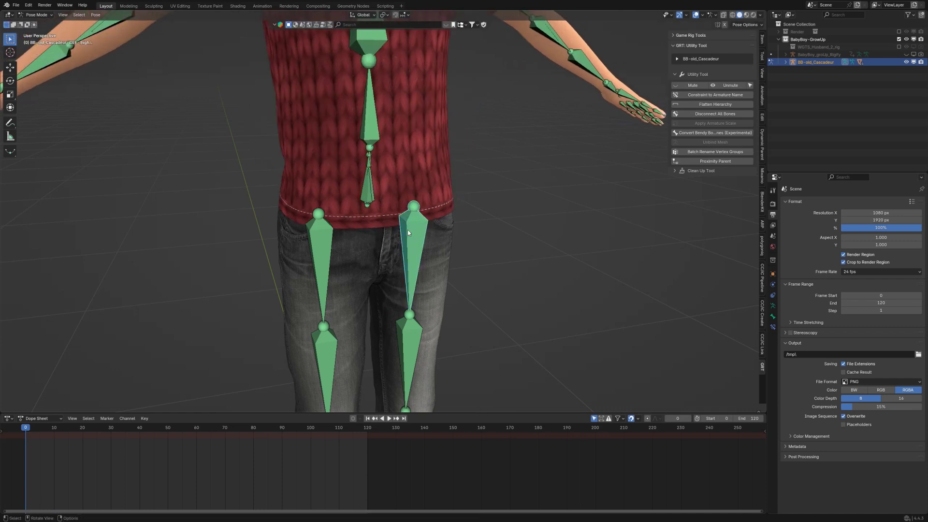
left_click(368, 177)
left_click(367, 177)
key("ctrl+Tab")
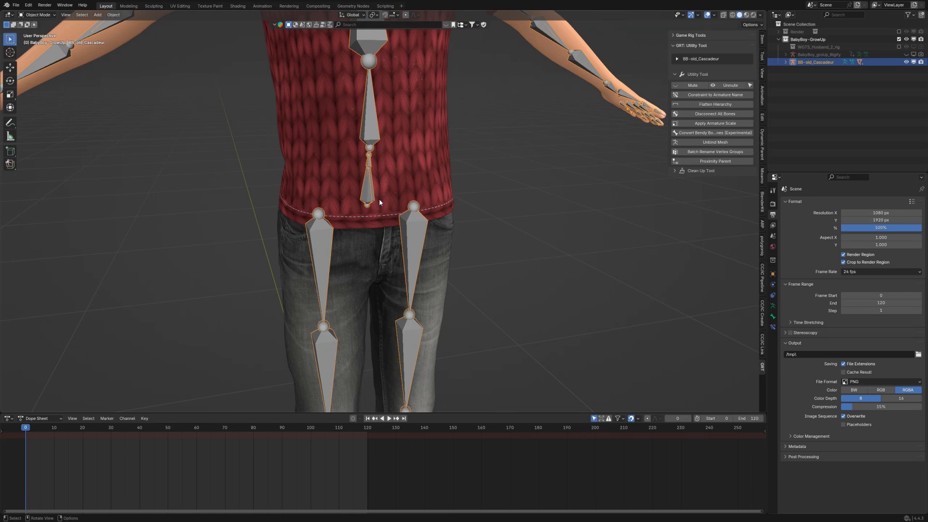
In Edit Mode, parent the right thigh bone to DEF-spine with Keep Offset
key("Tab")
left_click(397, 219)
left_click(369, 178, "shift")
left_click(369, 178, "shift")
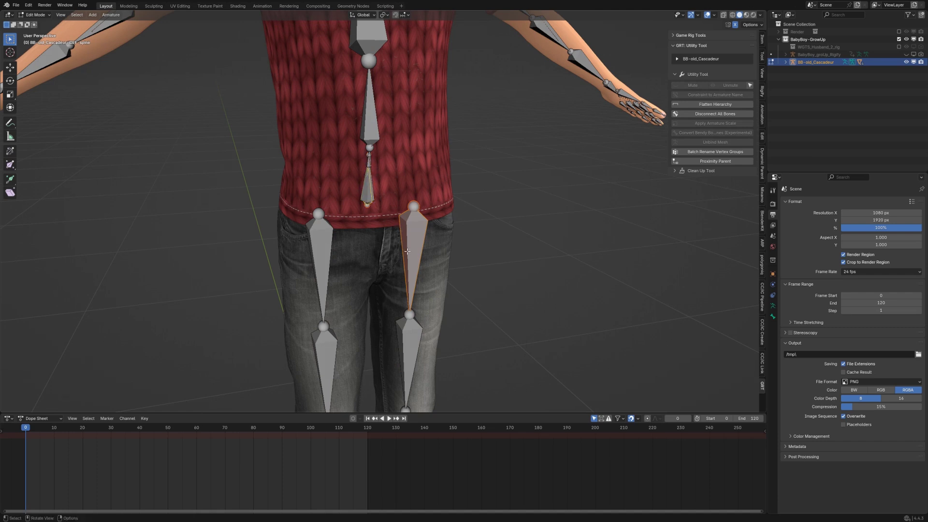
key("ctrl+p")
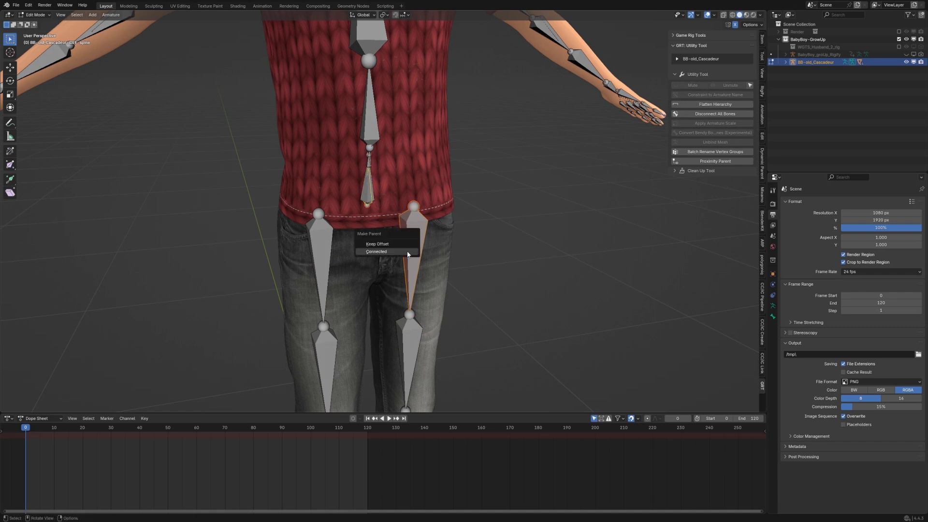
left_click(408, 245)
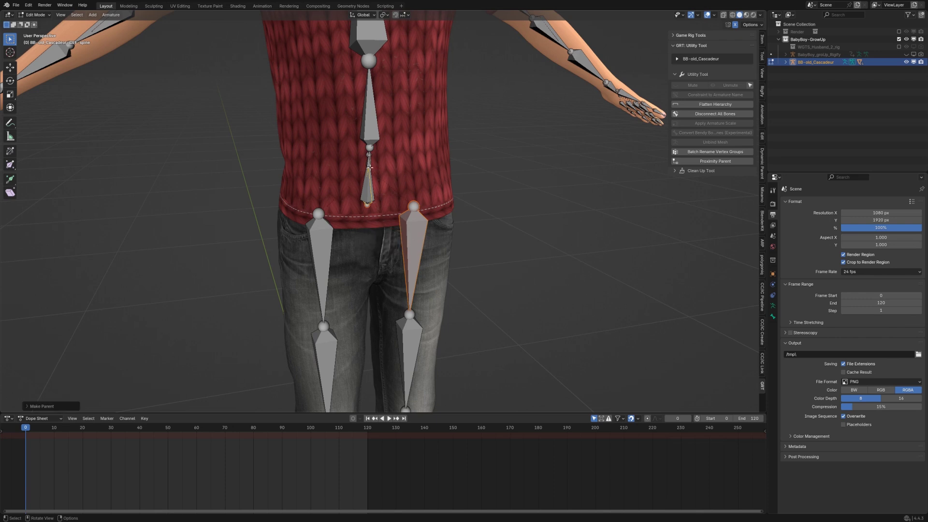
Parent the pelvis bone to DEF-spine with Keep Offset
left_click(371, 177)
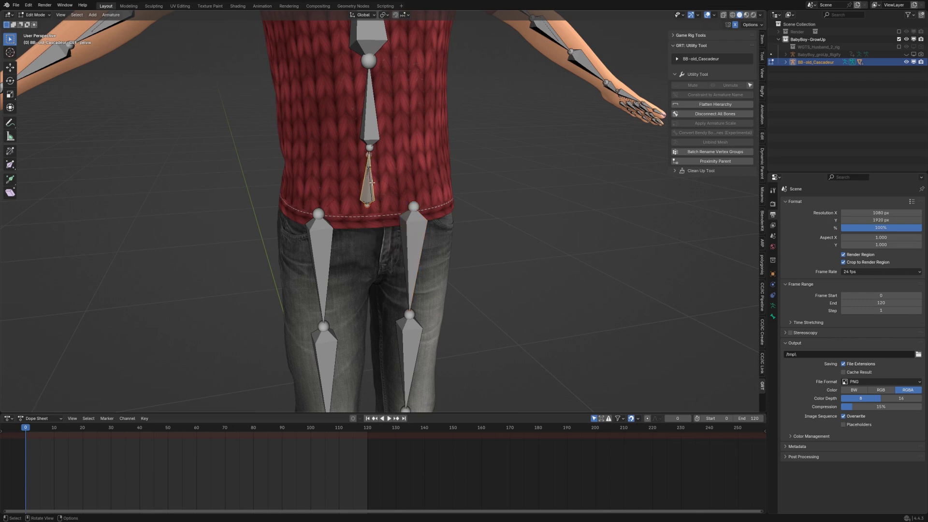
left_click(370, 187)
key("ctrl+p")
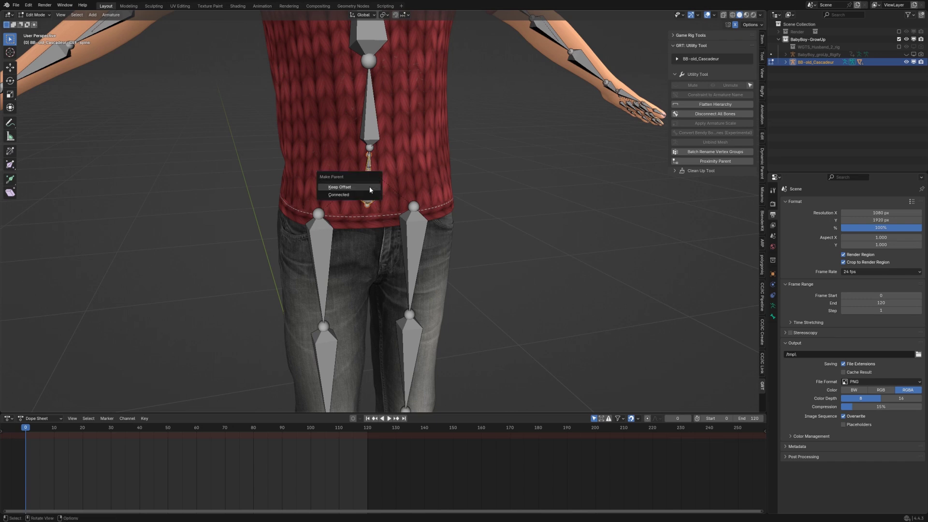
left_click(369, 188)
scroll(369, 199, "down", 5)
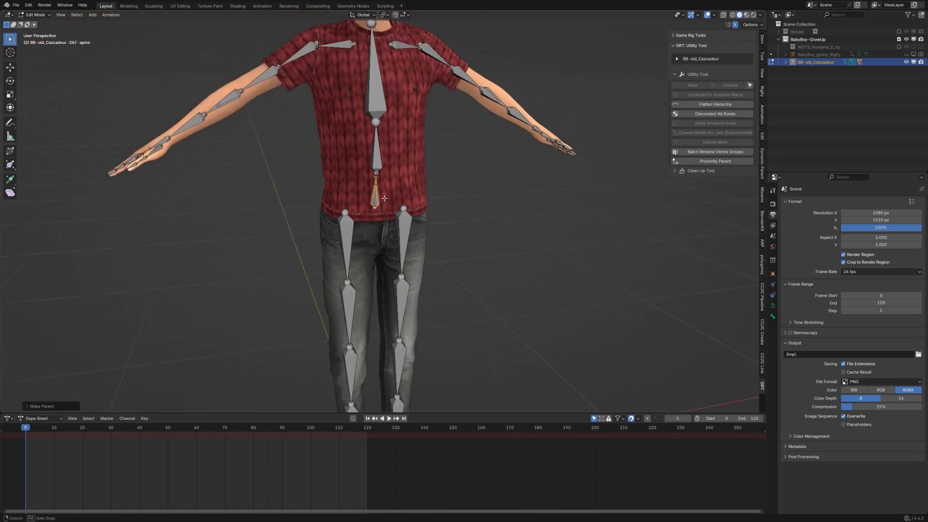
scroll(369, 200, "up", 3)
scroll(369, 200, "down", 4)
scroll(386, 193, "up", 1)
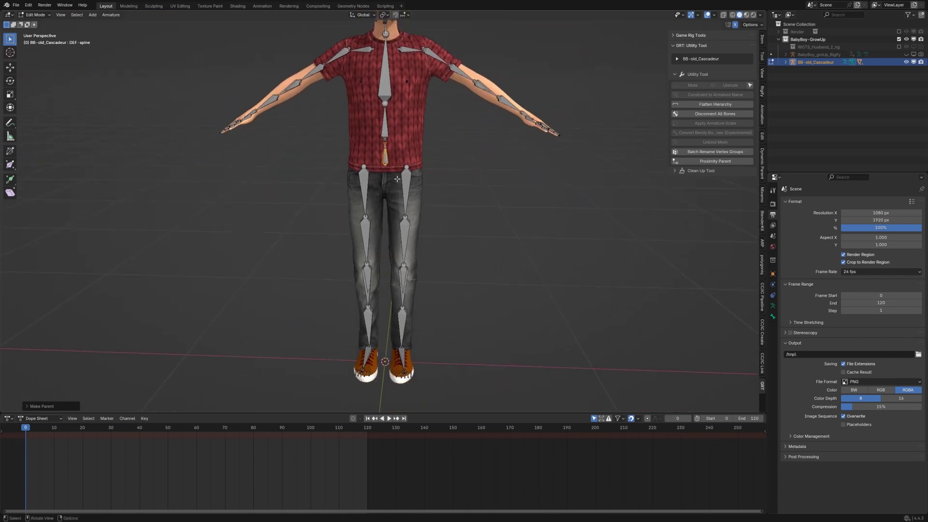
scroll(403, 187, "up", 1)
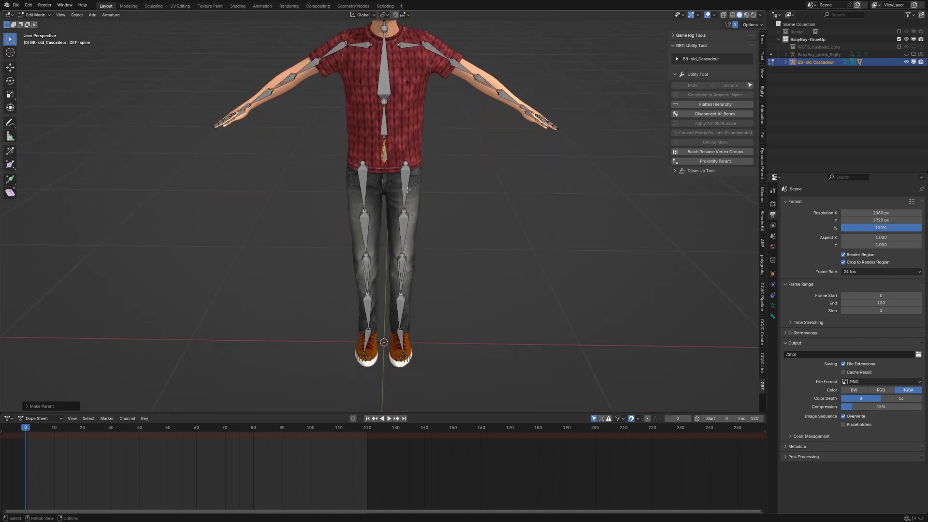
In Pose Mode, test-rotate DEF-thigh.L and cancel back to the rest pose
key("ctrl+Tab")
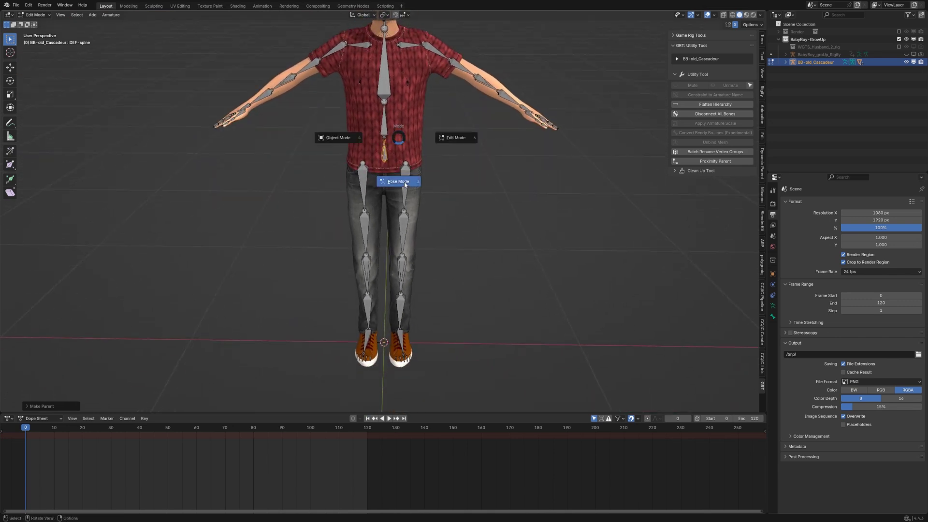
left_click(404, 185)
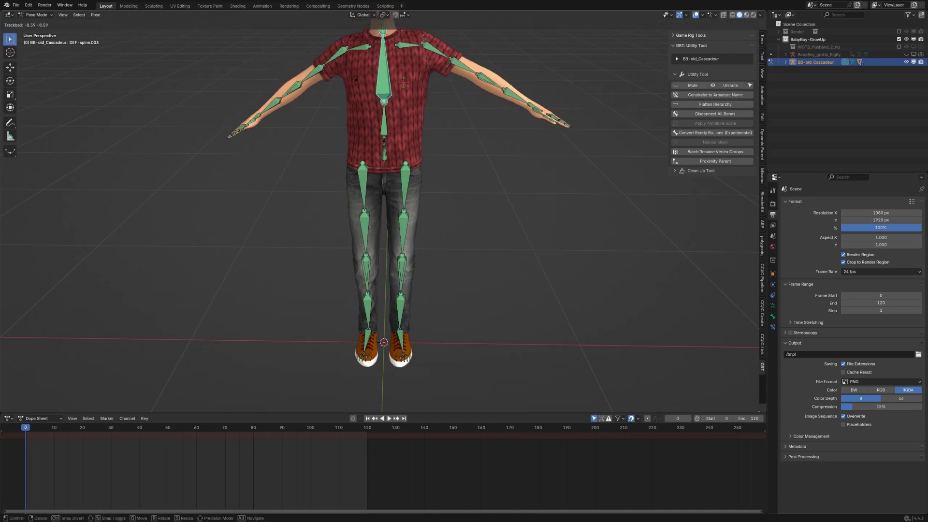
scroll(410, 83, "down", 3)
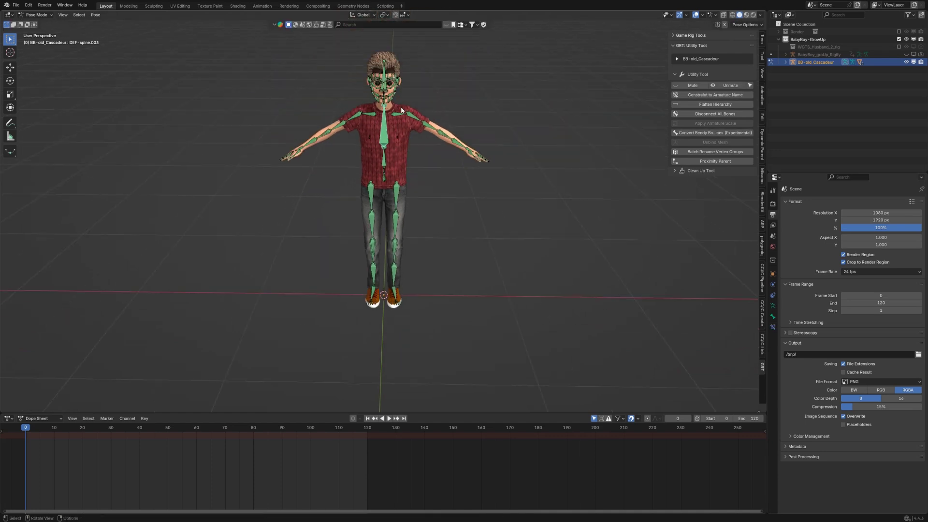
middle_click_drag(401, 106, 398, 187, "shift")
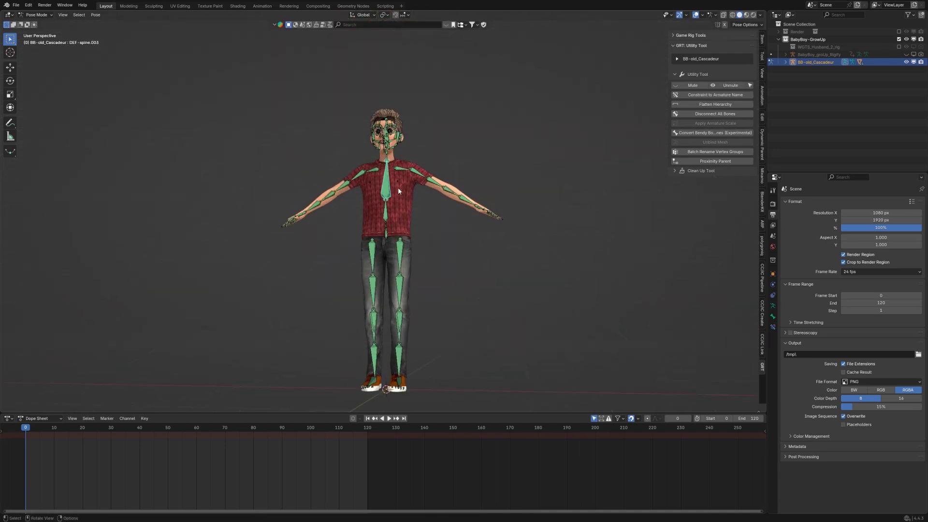
left_click(404, 267)
key("r")
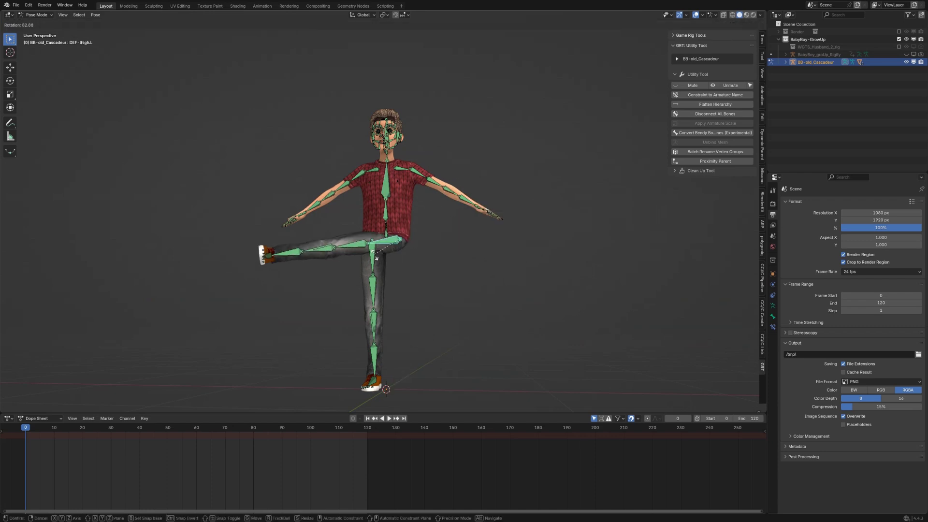
key("Escape")
Test-rotate DEF-upper_arm.L and cancel, leaving the rig in T-pose
left_click(419, 175)
key("r")
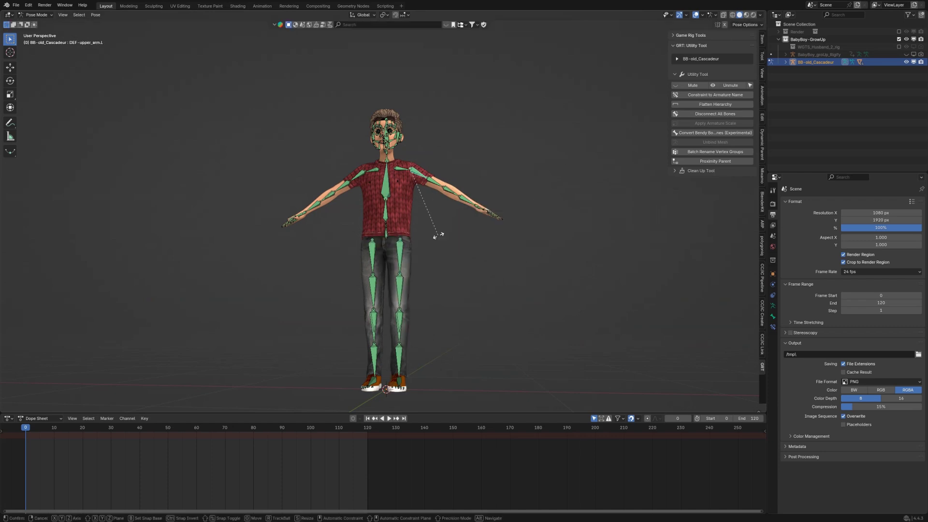
key("Escape")
middle_click_drag(426, 200, 321, 180)
scroll(419, 184, "up", 4)
Extrude new bone DEF-spine.007 upward from the head bone DEF-spine.006 in Edit Mode
key("Tab")
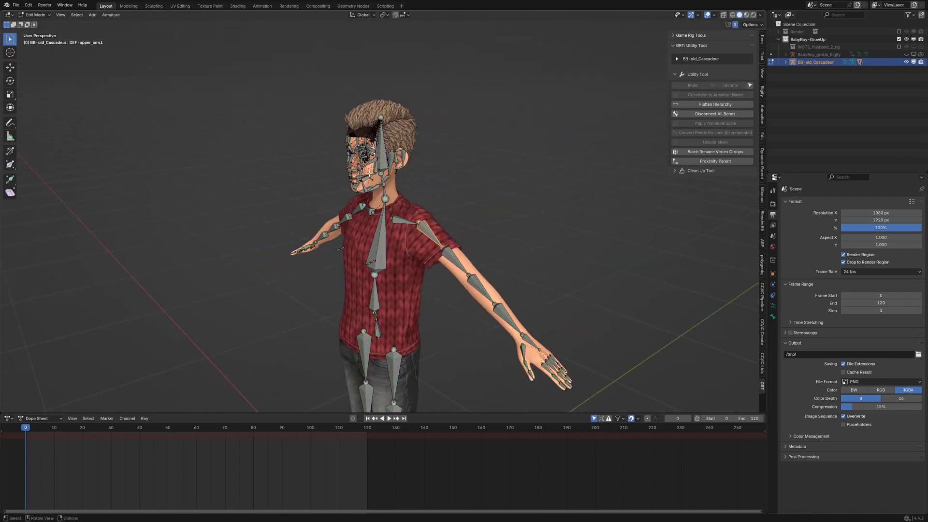
left_click(386, 117)
scroll(388, 135, "up", 3)
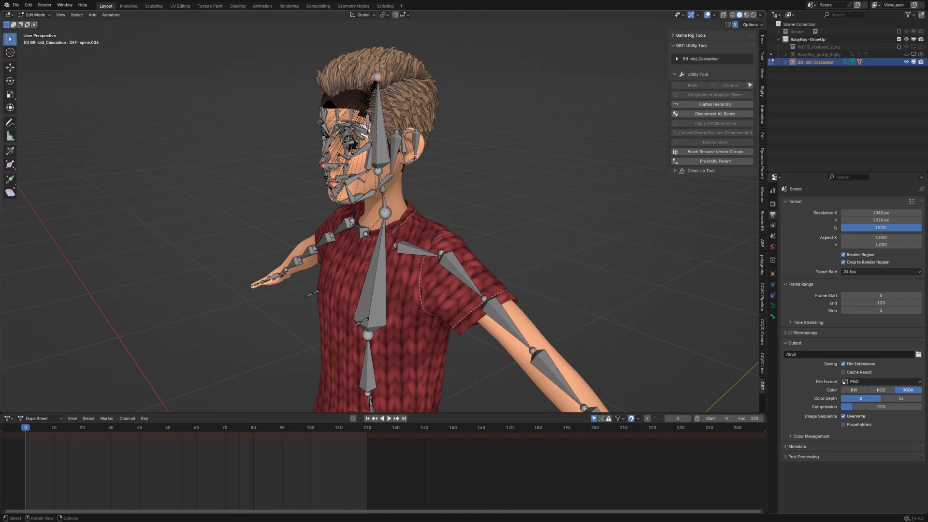
middle_click_drag(404, 124, 394, 121)
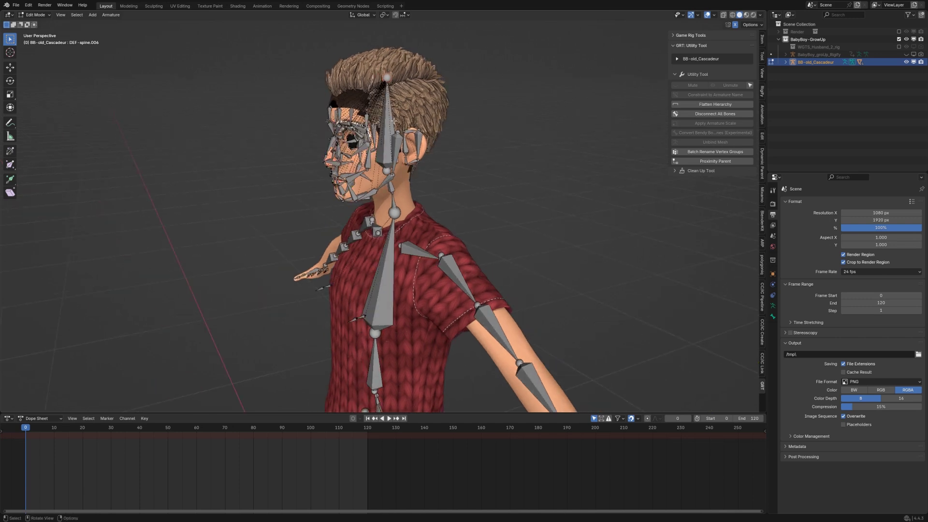
key("e")
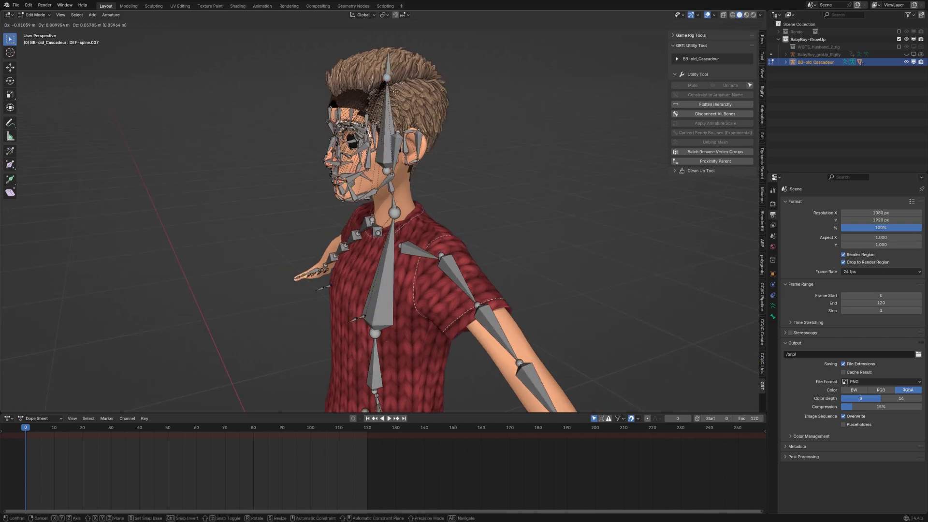
left_click(396, 91)
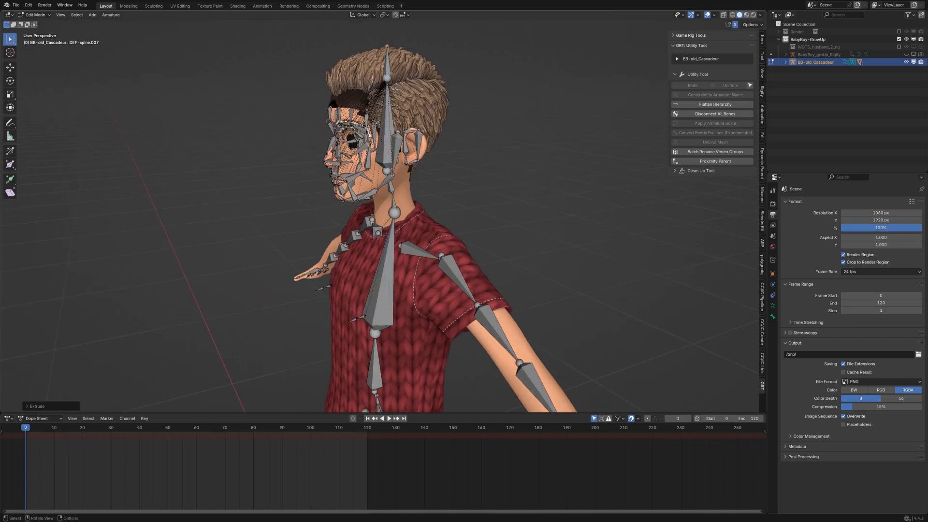
middle_click_drag(399, 92, 448, 98)
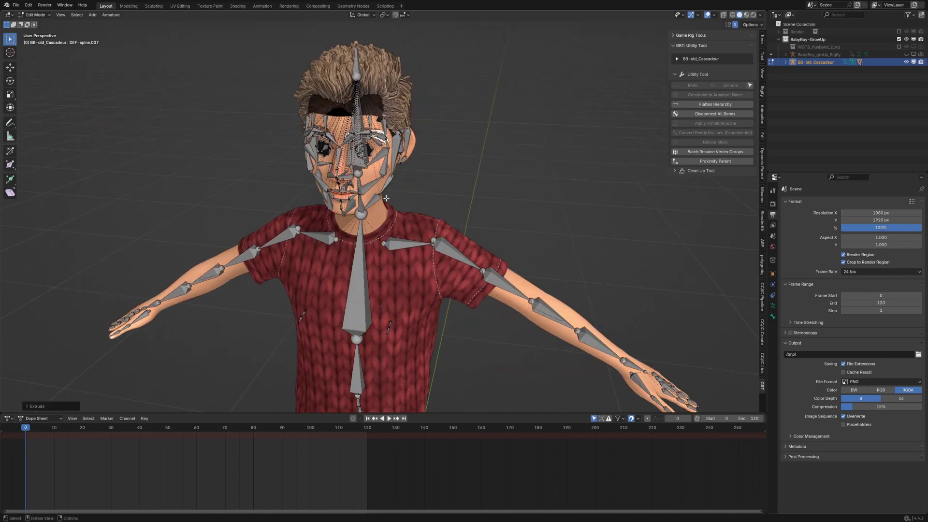
middle_click_drag(418, 252, 410, 219, "shift")
middle_click_drag(437, 254, 398, 237, "shift")
scroll(397, 237, "down", 2)
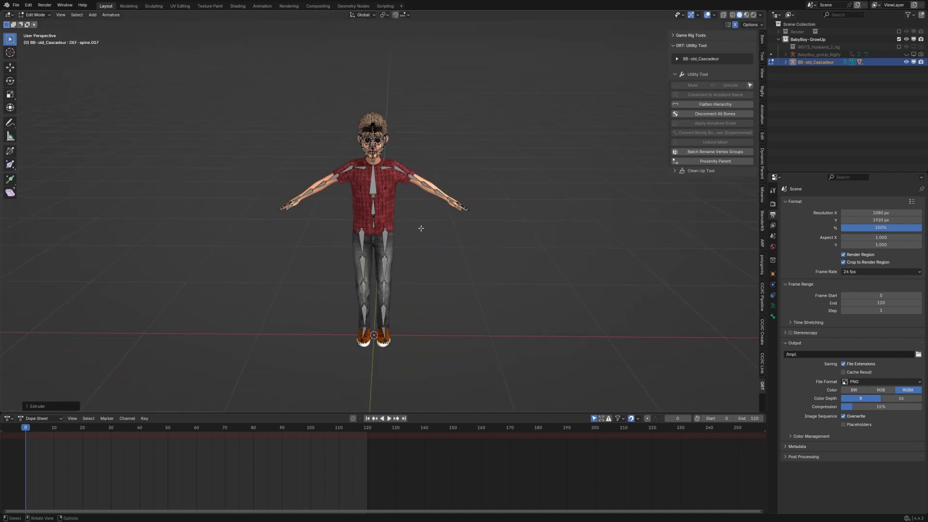
key("ctrl+Tab")
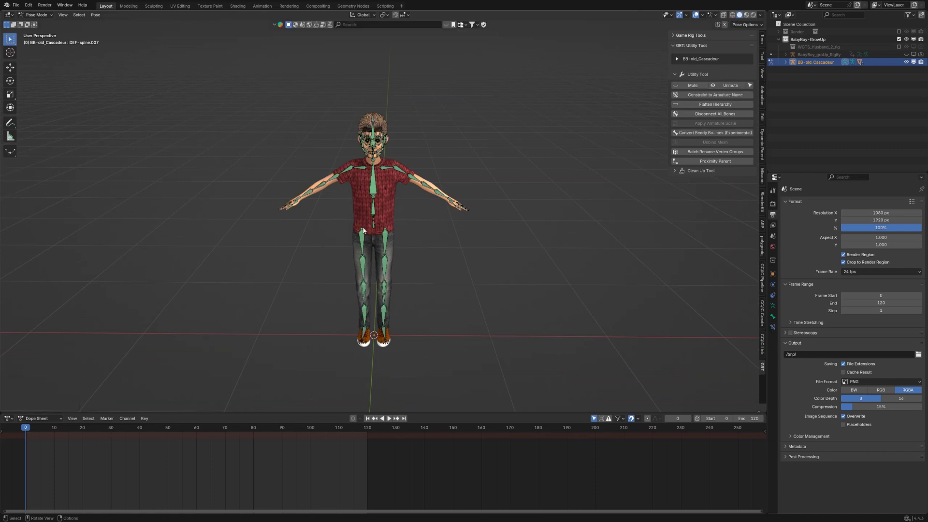
In Object Mode, select the character mesh with armature BB-old_Cascadeur as active
key("Tab")
key("ctrl+Tab")
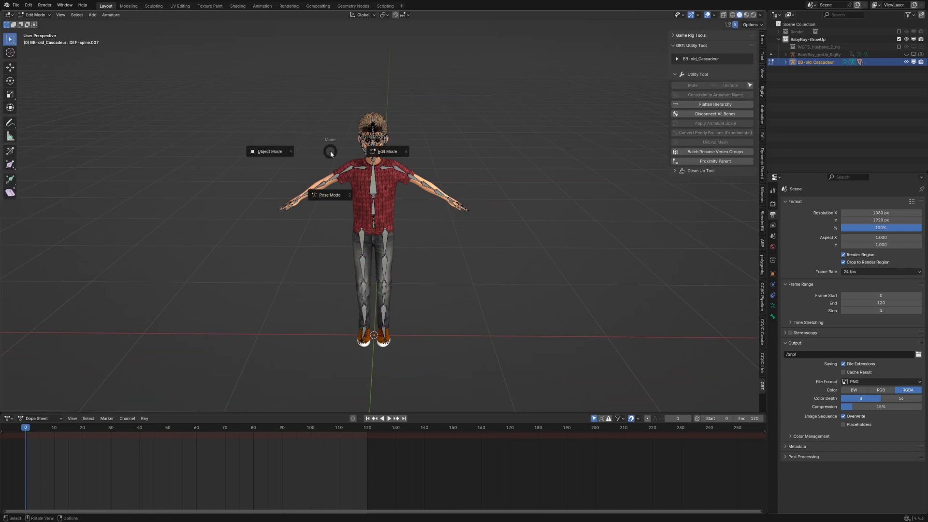
left_click(243, 152)
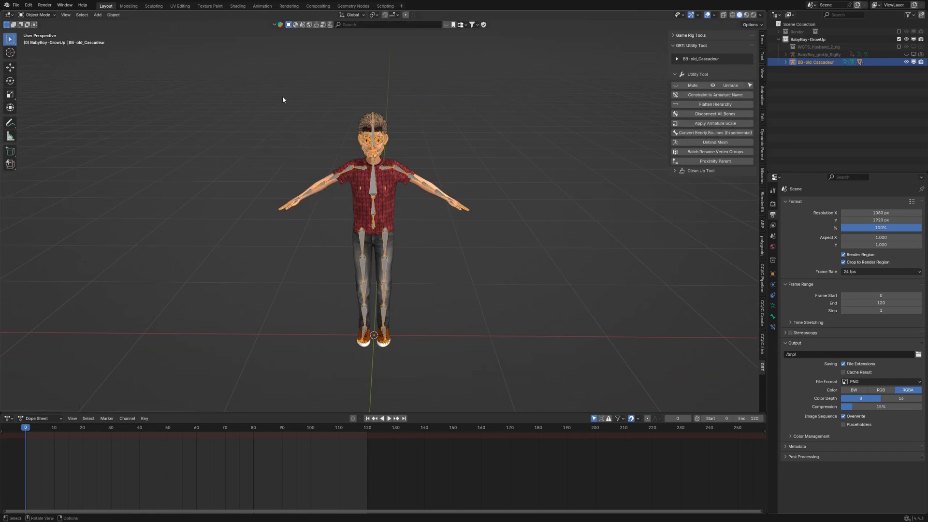
left_click_drag(216, 94, 551, 395)
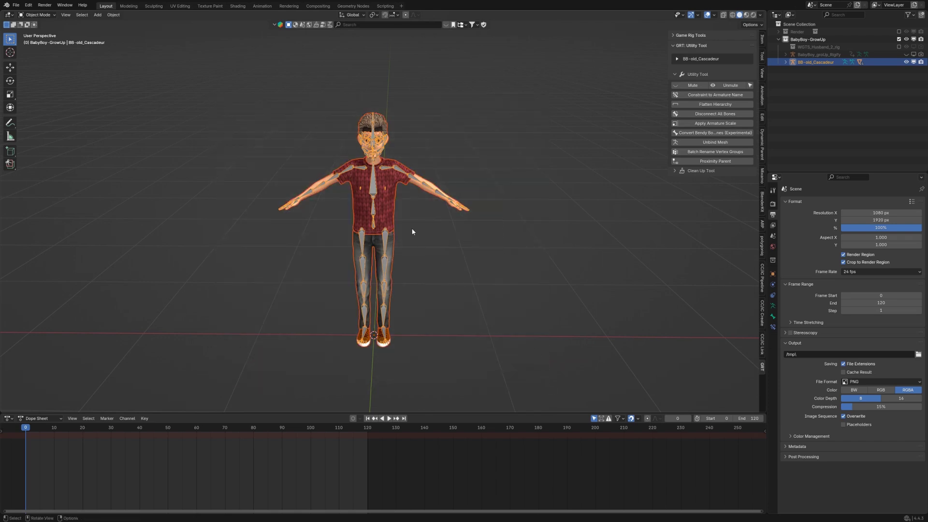
left_click(374, 183)
left_click(374, 182, "shift")
Set the FBX export to Armature and Mesh types with Selected Objects only
left_click(16, 5)
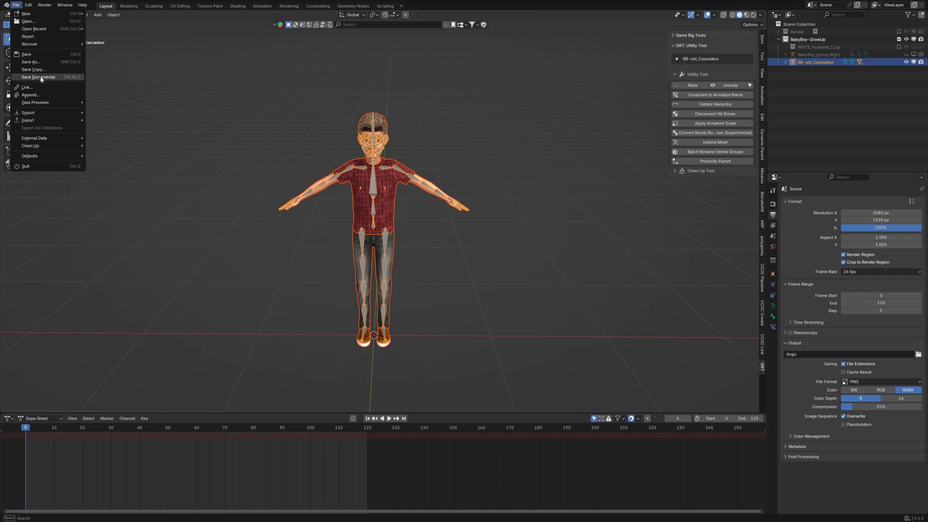
mouse_move(42, 119)
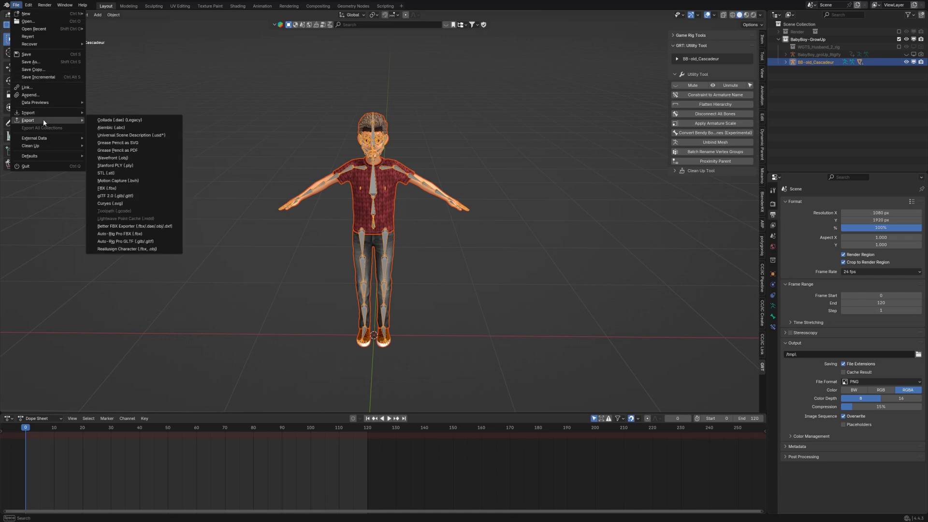
left_click(116, 190)
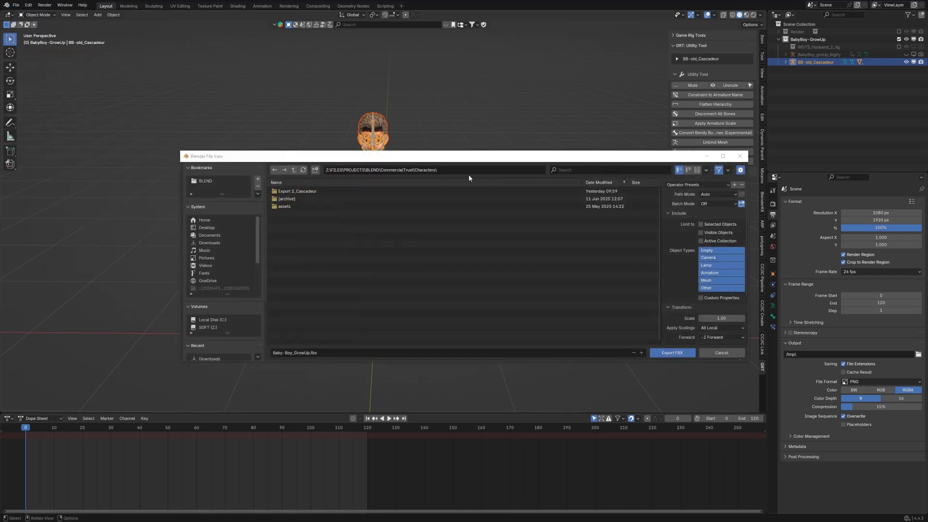
left_click(709, 272)
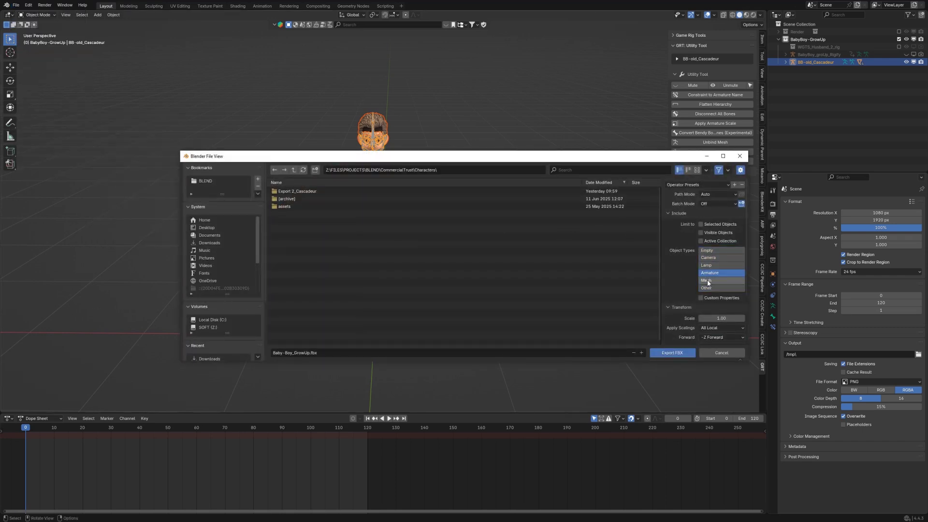
left_click(709, 280, "shift")
left_click(702, 224)
scroll(667, 304, "down", 3)
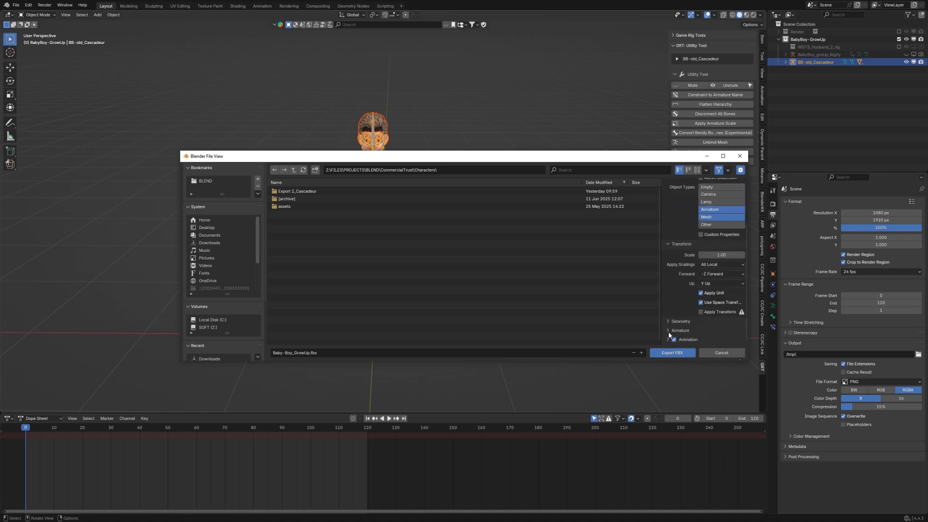
left_click(667, 321)
scroll(680, 323, "down", 3)
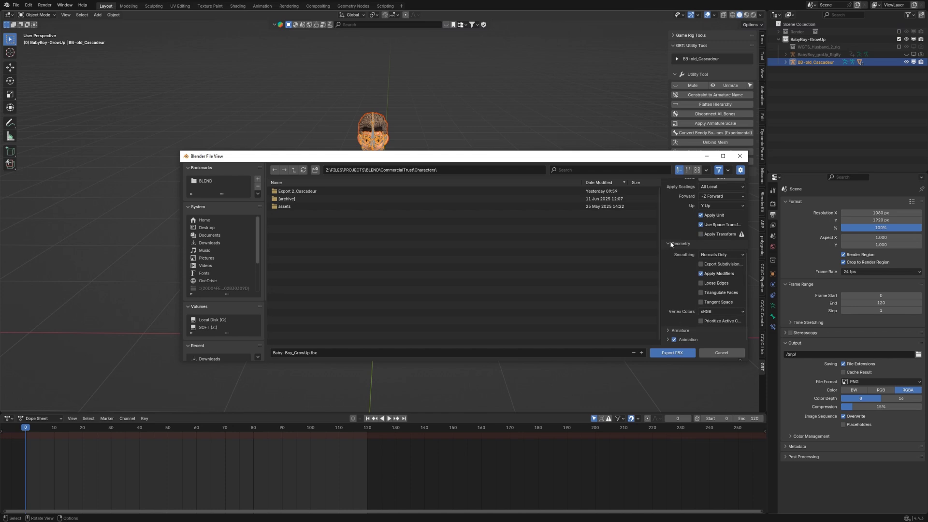
left_click(670, 242)
left_click(668, 331)
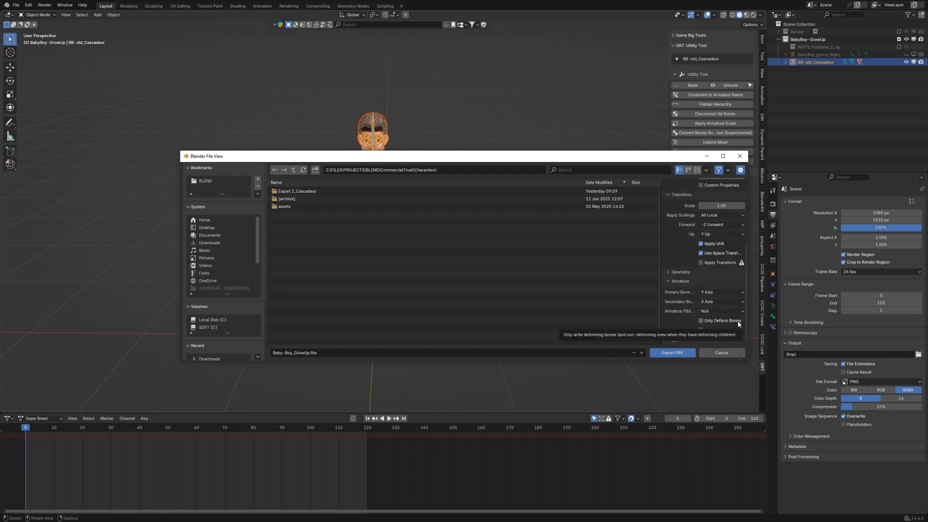
left_click(668, 281)
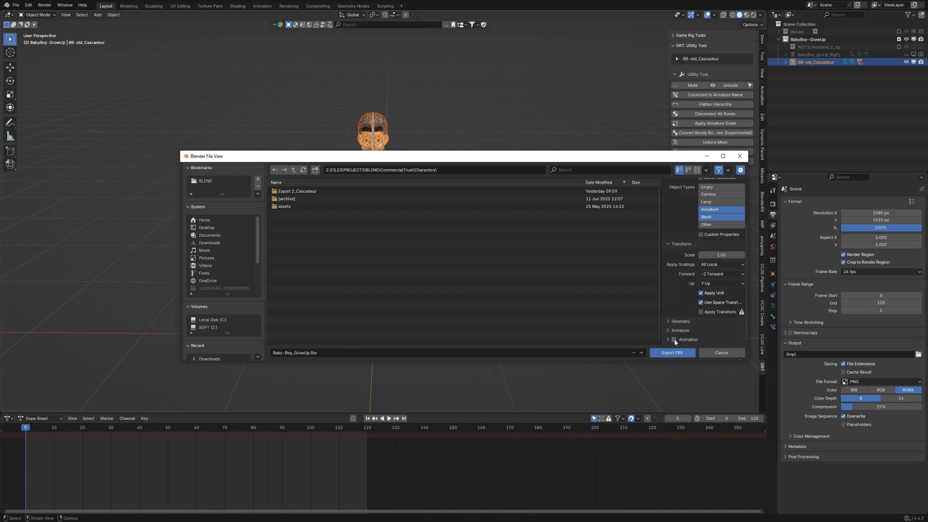
Export the FBX, overwriting BB_old_Casc.fbx in the BB_old folder
key("BackSpace")
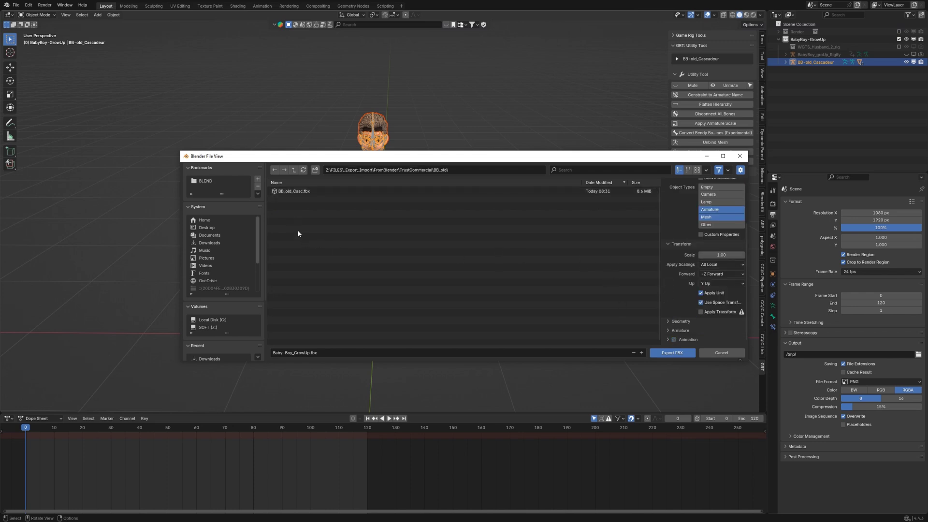
left_click(297, 191)
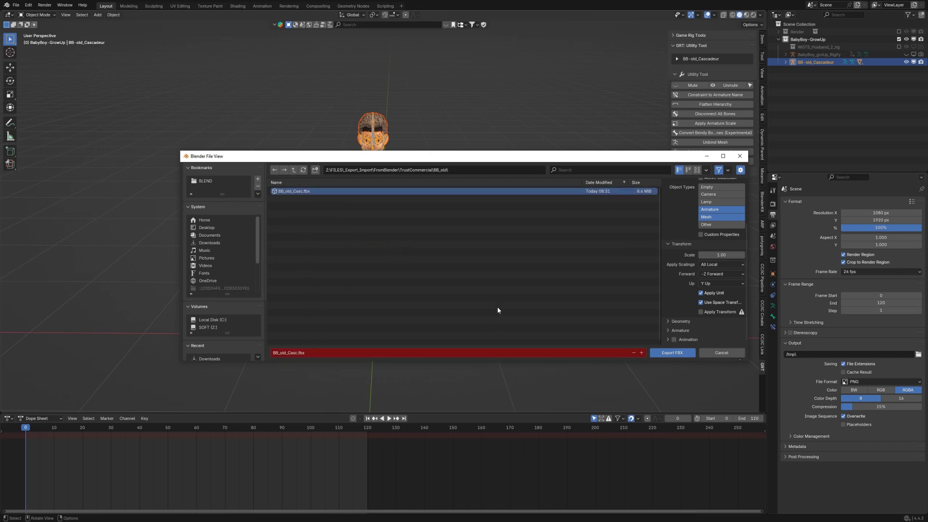
left_click(676, 355)
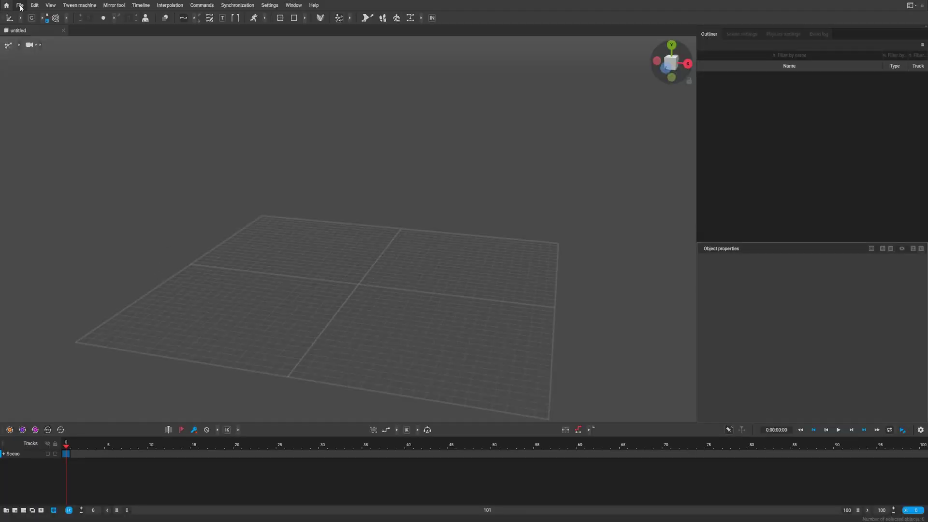
Set Cascadeur's FBX import to the Model preset with Blendshapes unchecked, then go to Discord
left_click(20, 5)
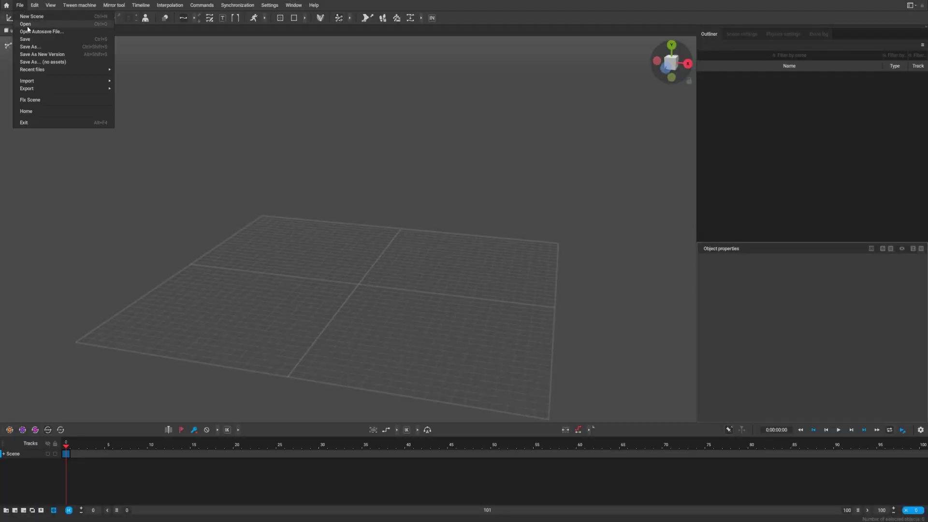
mouse_move(102, 79)
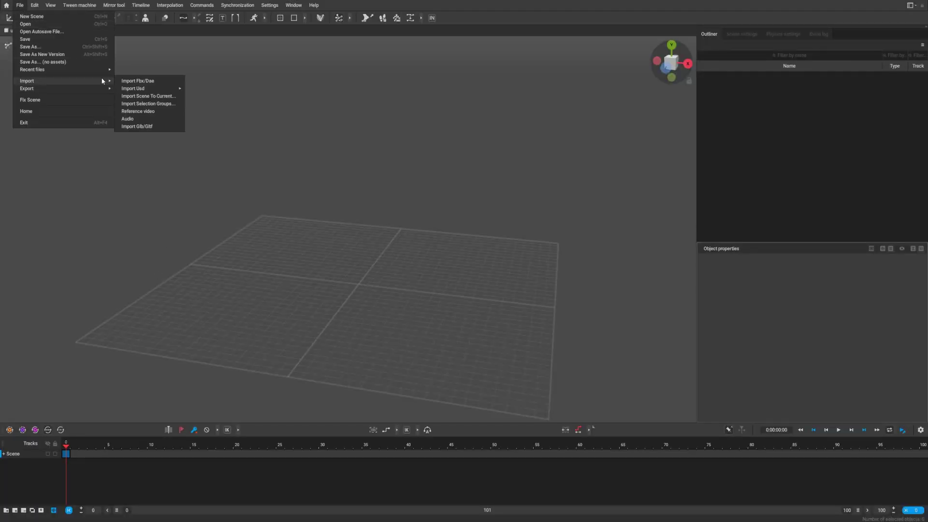
left_click(162, 83)
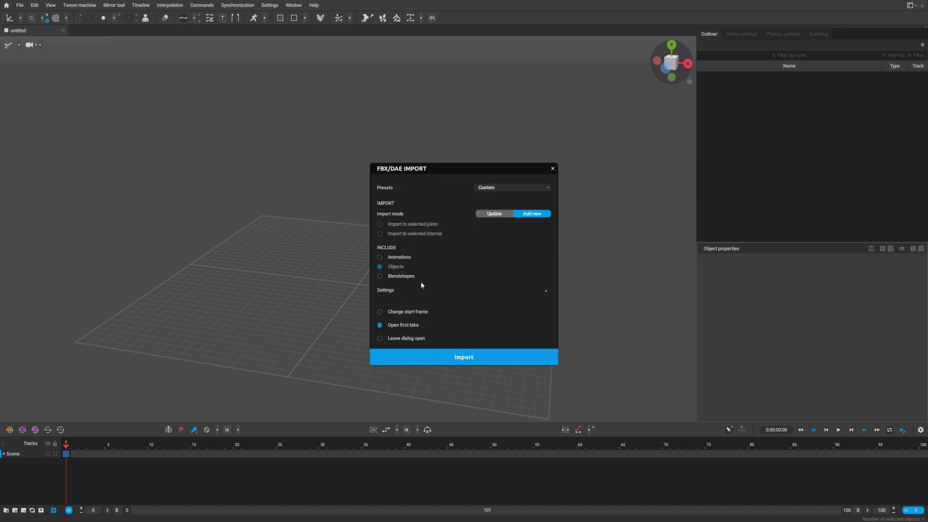
left_click(521, 189)
left_click(485, 235)
left_click(380, 277)
left_click(276, 502)
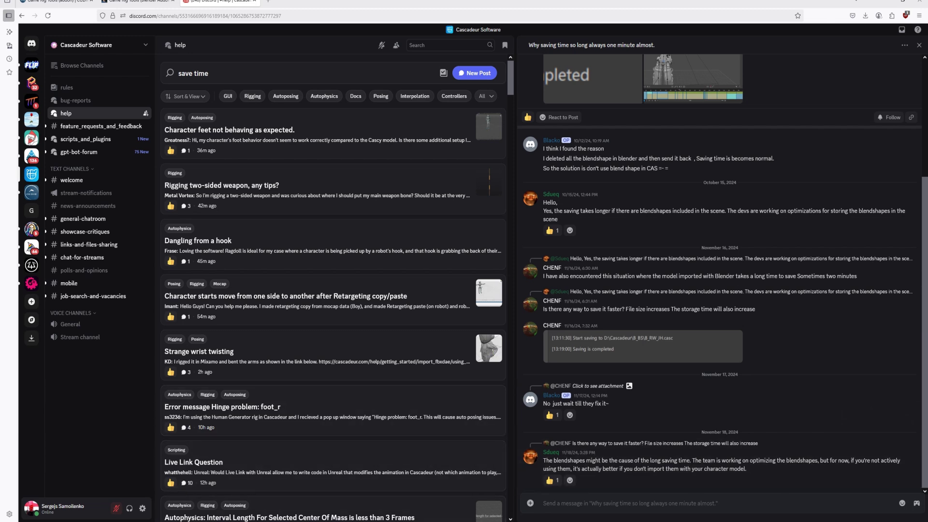
Return from the Discord slow-saving thread to Cascadeur's FBX import dialog
mouse_move(399, 521)
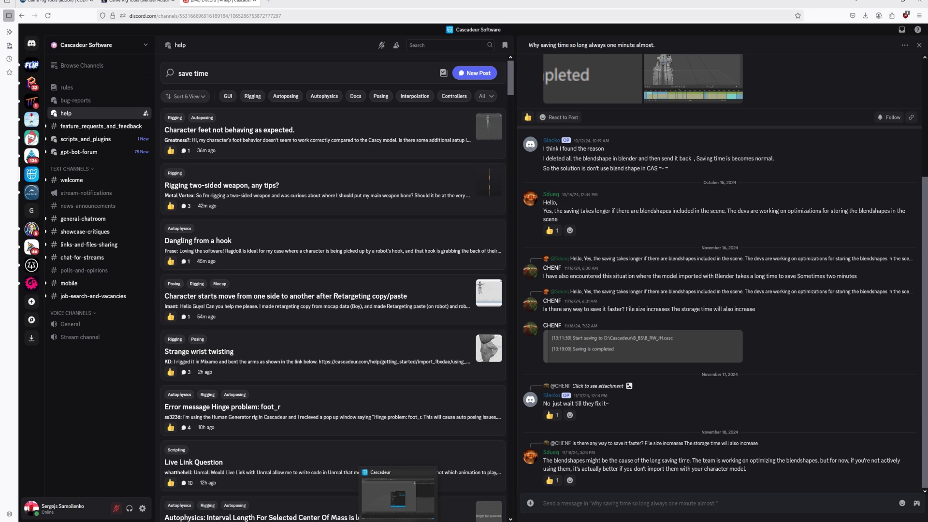
left_click(398, 496)
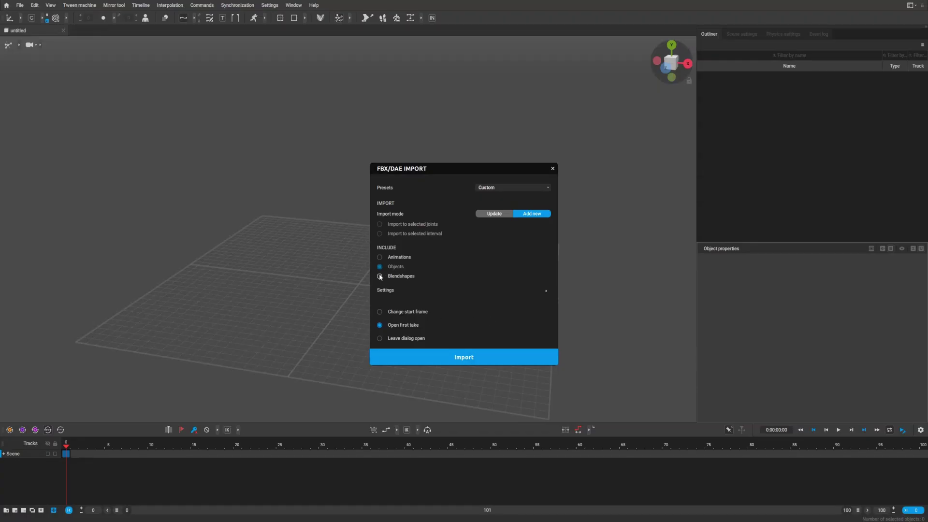
Import BB_old_Casc.fbx into the Cascadeur scene
left_click(455, 357)
left_click(156, 110)
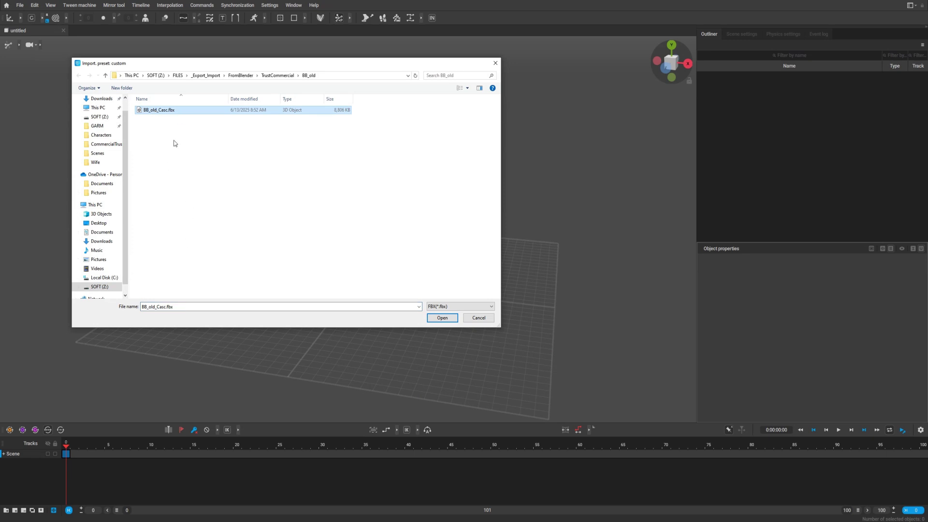
left_click(441, 318)
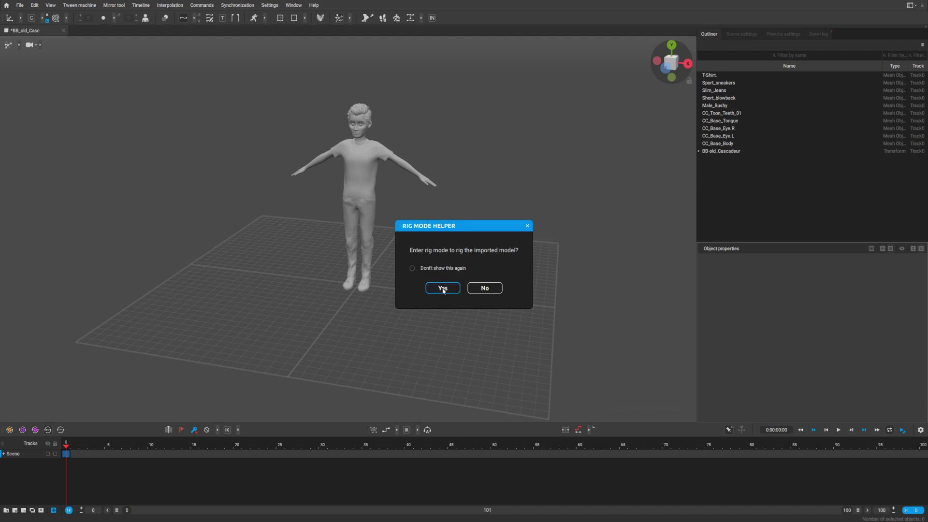
Enter rig mode and launch the Quick Rigging Tool, dismissing the partial-recognition warning
left_click(442, 289)
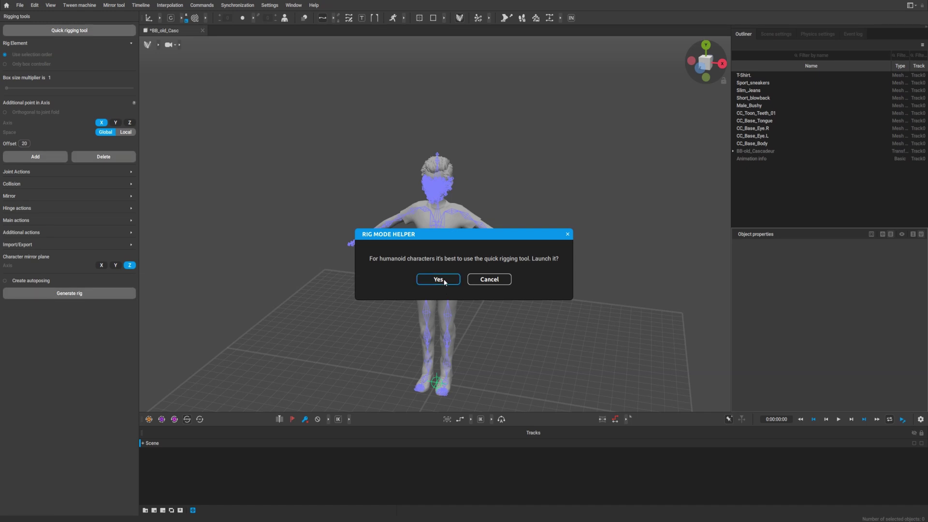
left_click(444, 281)
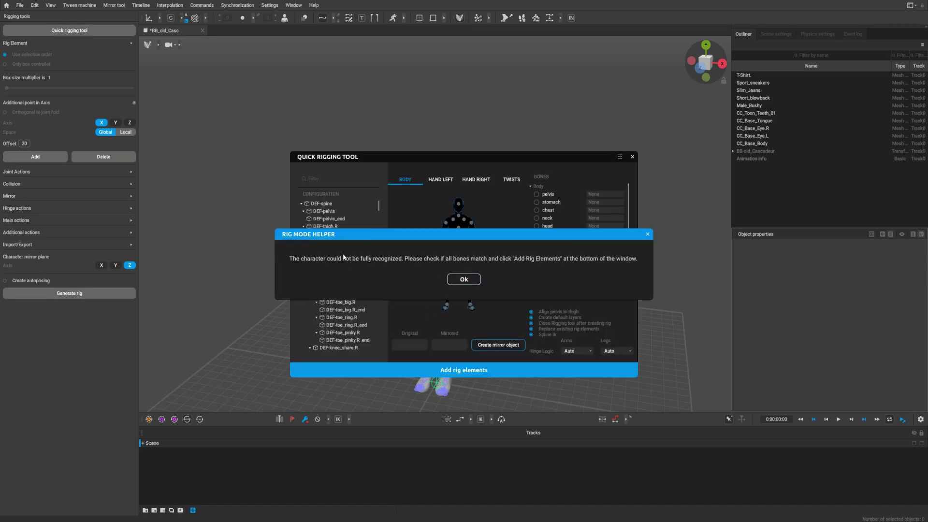
left_click(464, 279)
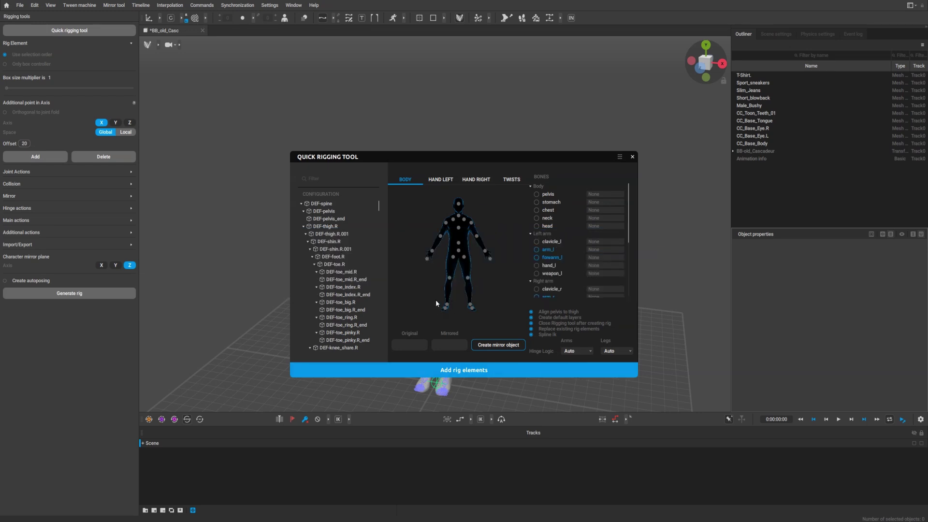
Set the mirror side suffixes to .L for Original and .R for Mirrored
left_click(414, 343)
type(".L")
left_click(447, 345)
Filter bones by 'spin' and assign DEF-spine, .002, .003, .004, .006 to pelvis, stomach, chest, neck, head
left_click(377, 178)
type("spine")
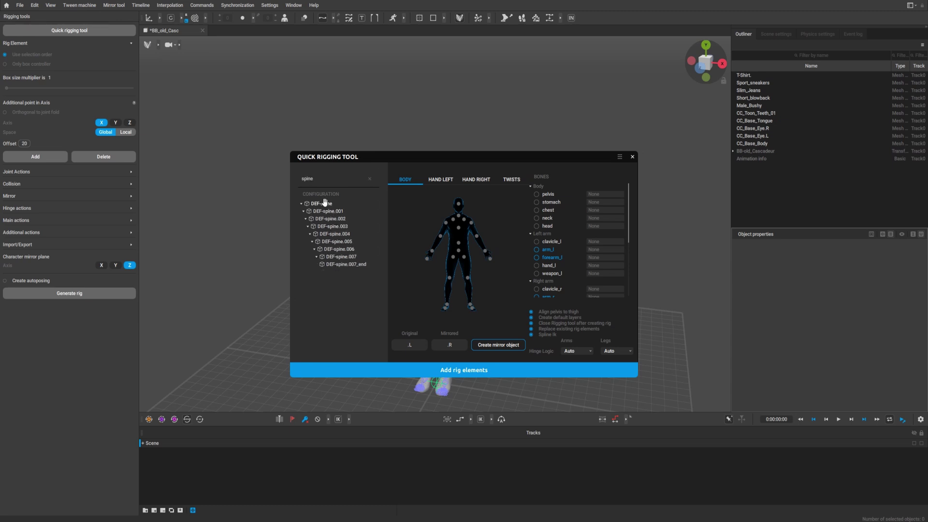
left_click(319, 204)
left_click(458, 254)
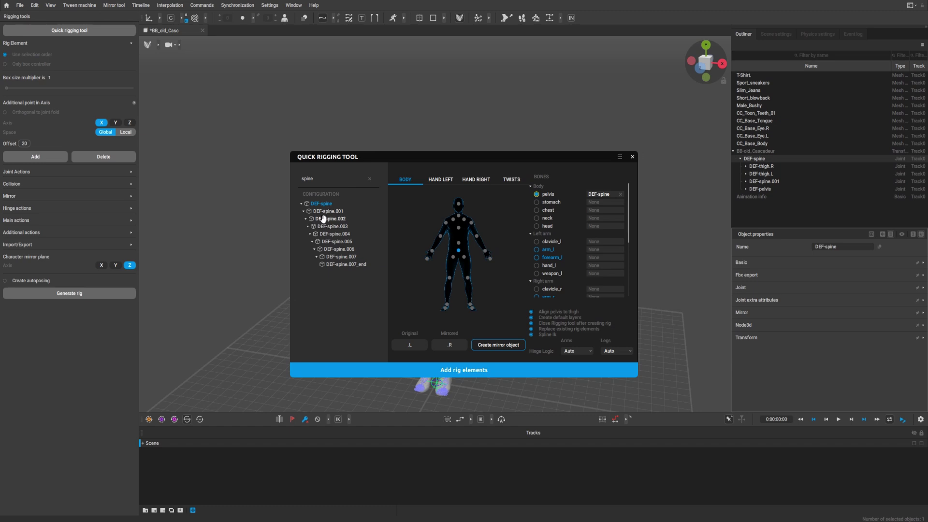
left_click(323, 219)
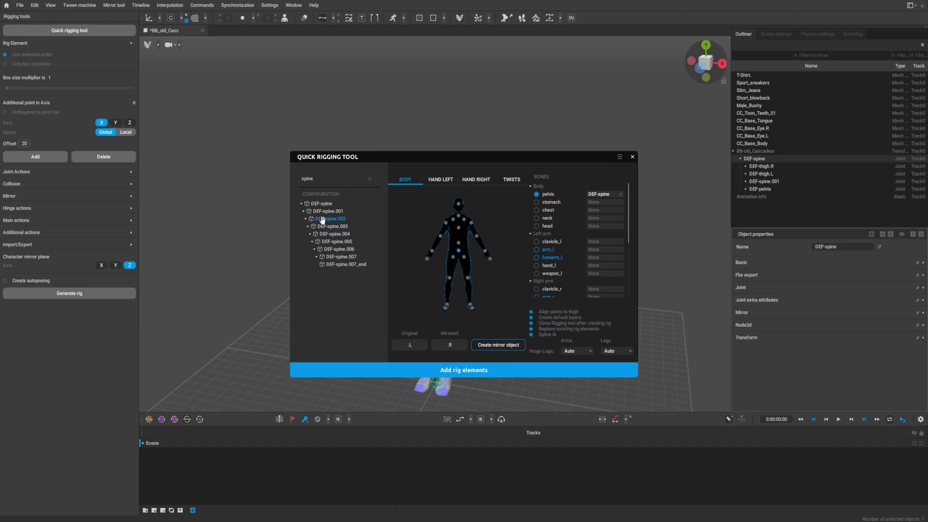
left_click(458, 243)
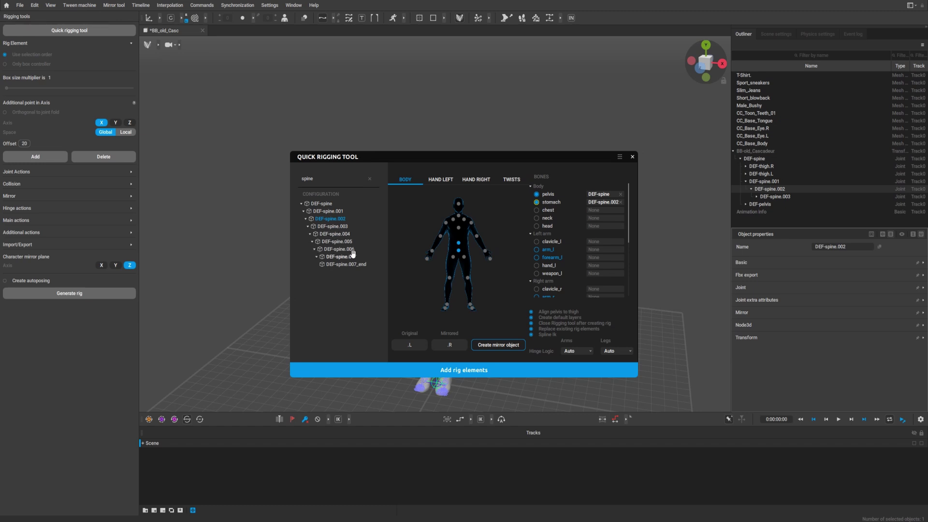
left_click_drag(334, 230, 458, 226)
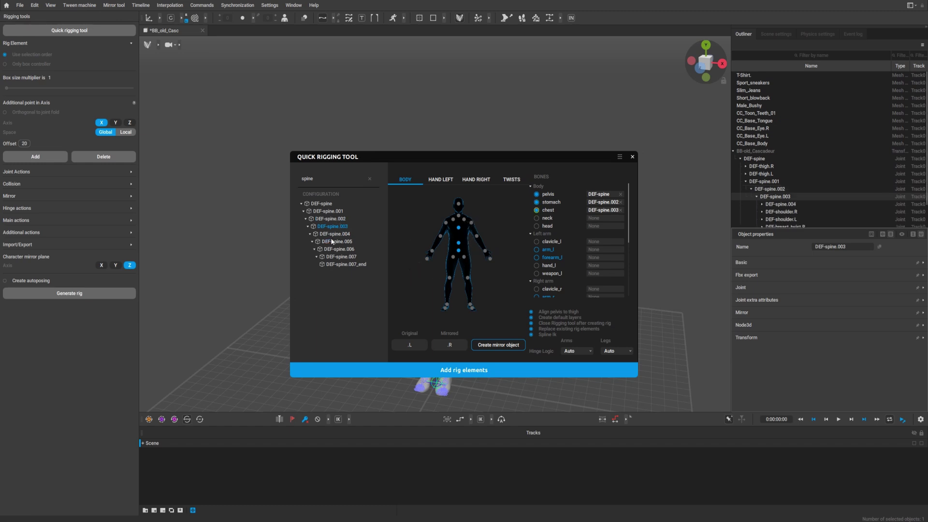
left_click_drag(333, 234, 460, 218)
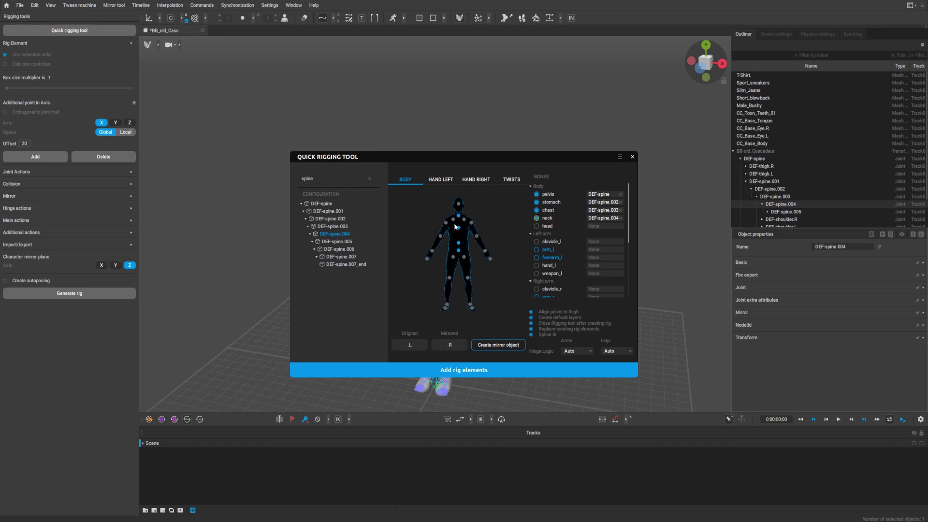
left_click(338, 249)
left_click(460, 206)
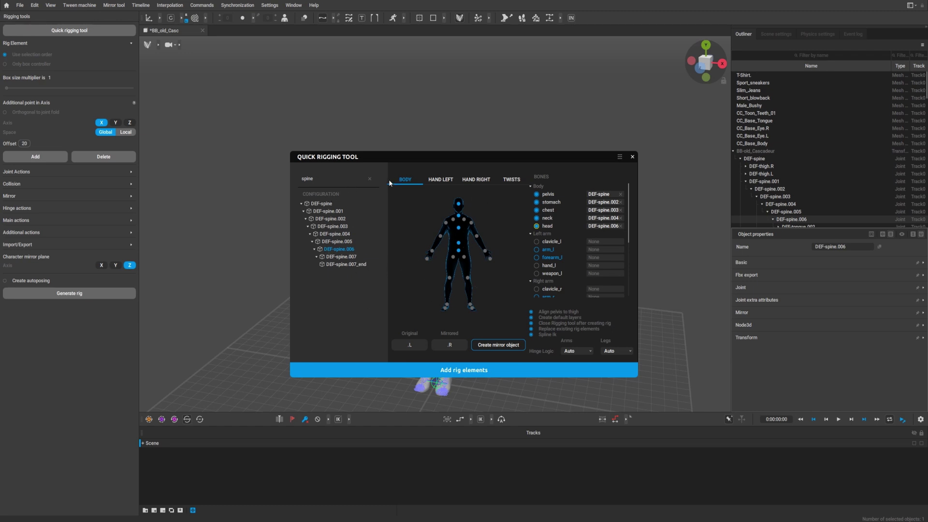
key("BackSpace")
key("BackSpace")
key("BackSpace")
key("BackSpace")
key("BackSpace")
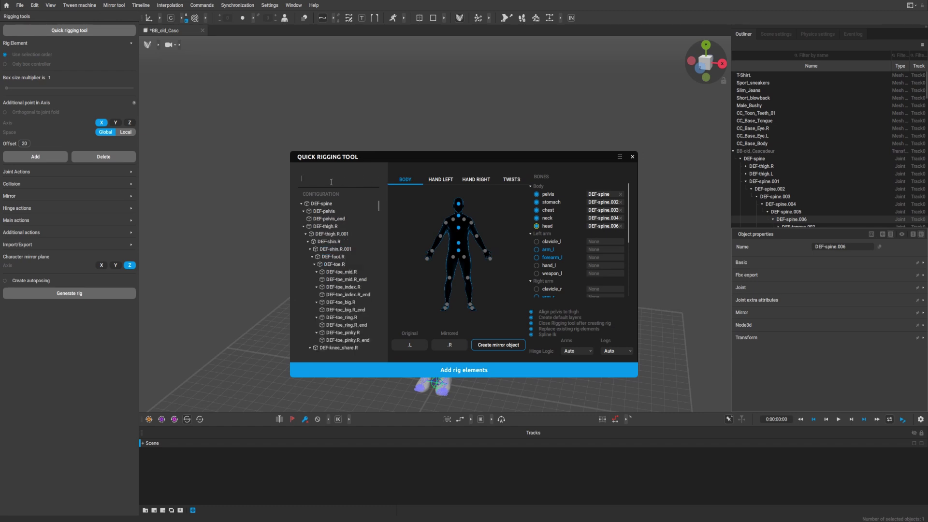
Filter by 'hand' and map DEF-hand.L, DEF-forearm.L, DEF-upper_arm.L, DEF-shoulder.L to the left arm slots
type("hand")
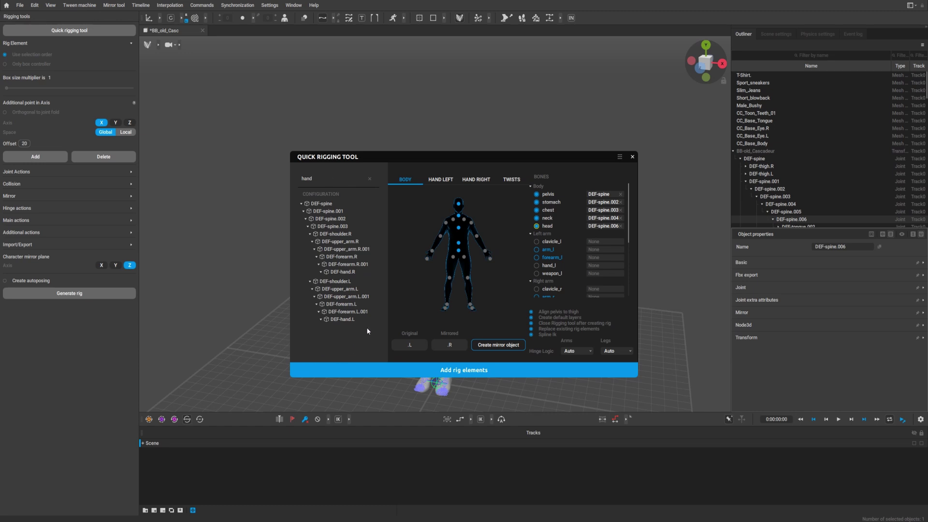
left_click(344, 322)
left_click_drag(490, 259, 489, 259)
left_click_drag(341, 304, 478, 236)
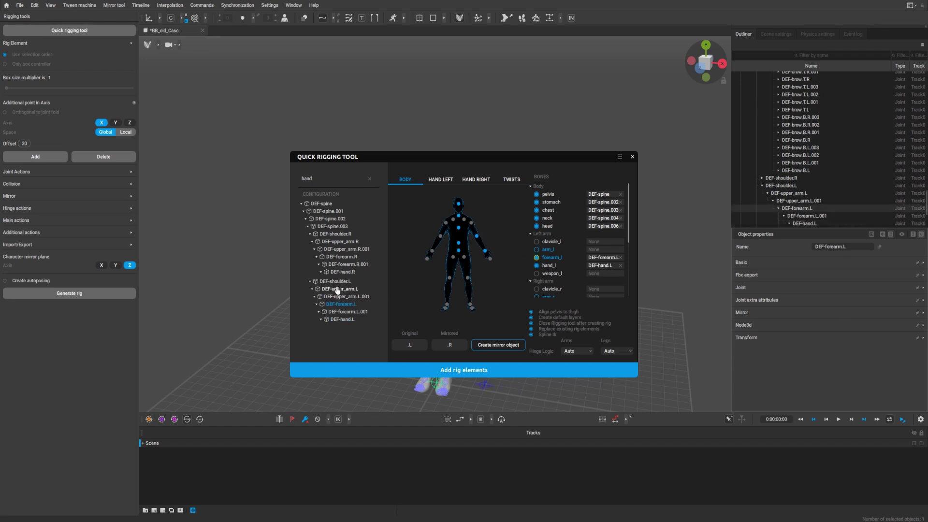
left_click_drag(339, 289, 474, 228)
left_click_drag(339, 281, 464, 223)
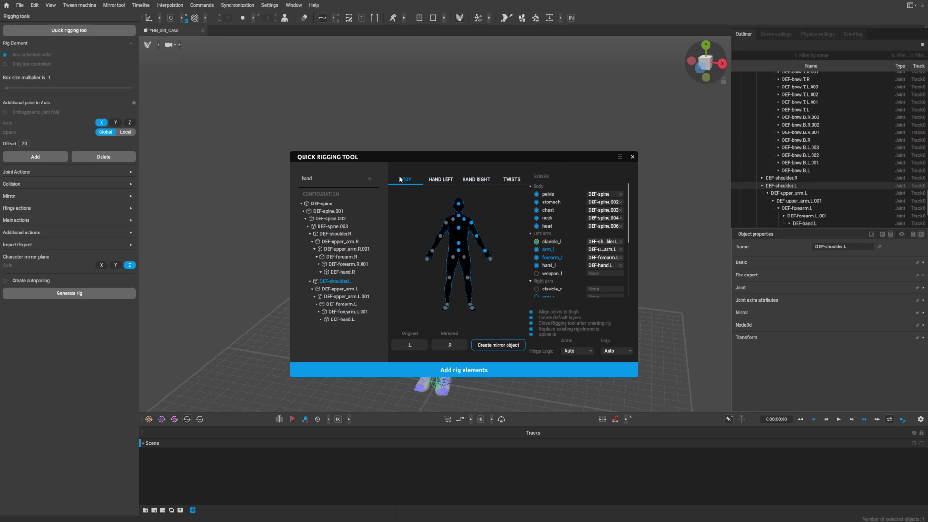
Set DEF-upper_arm.L.001 and DEF-forearm.L.001 as left arm and forearm twist joints, then clear the filter
left_click(511, 181)
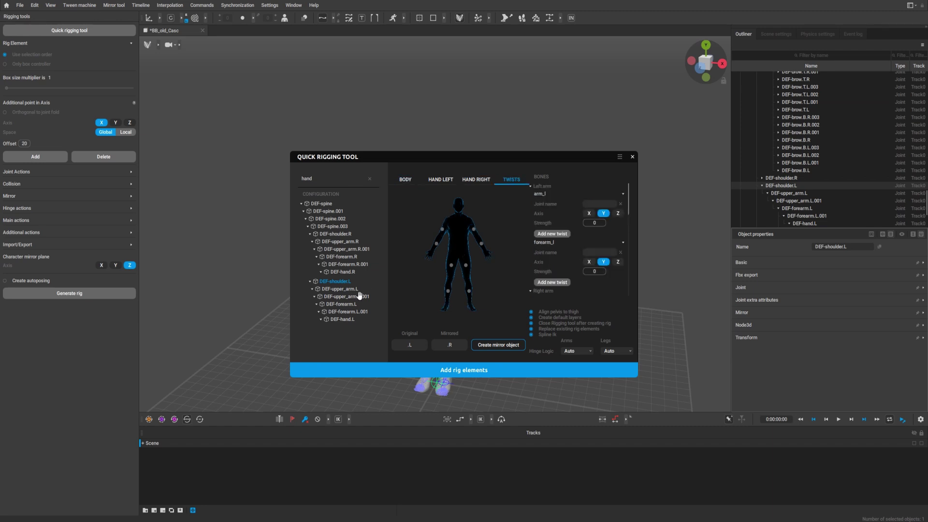
left_click(340, 297)
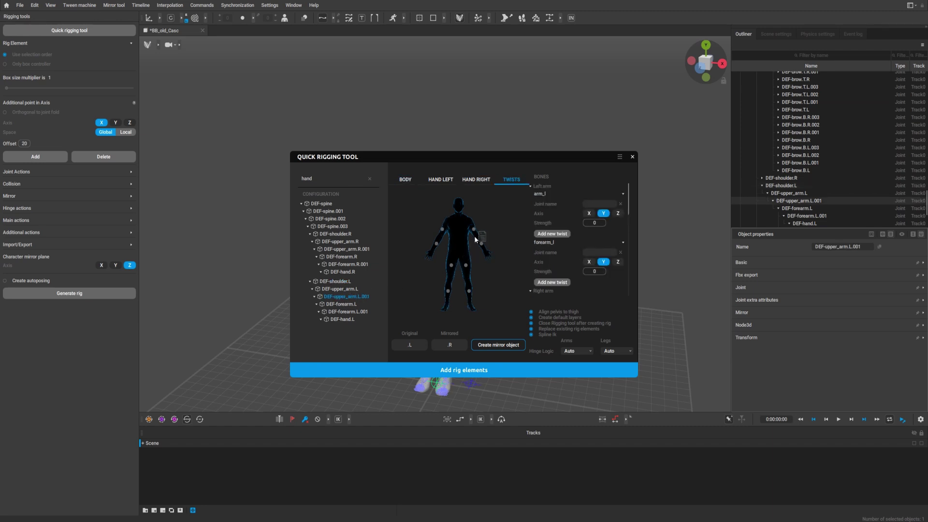
left_click_drag(476, 233, 474, 231)
left_click_drag(345, 311, 481, 247)
left_click(404, 180)
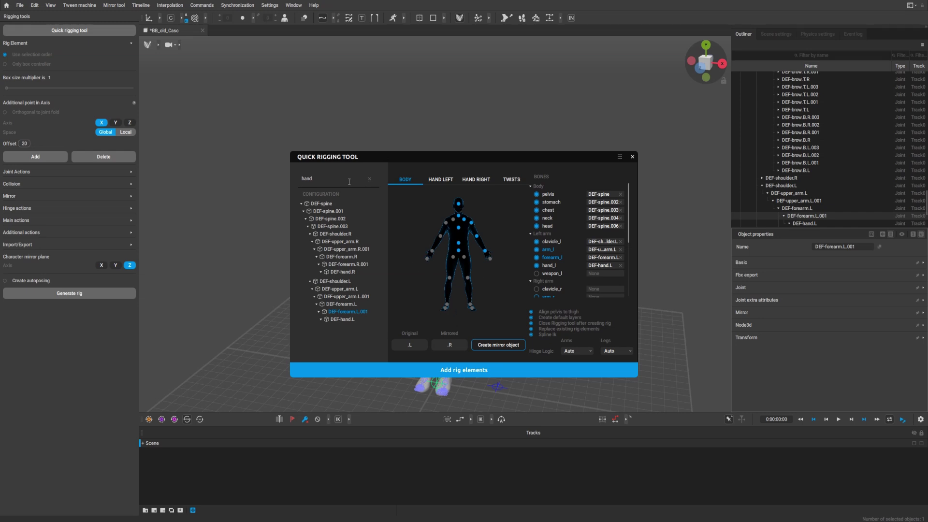
left_click(370, 179)
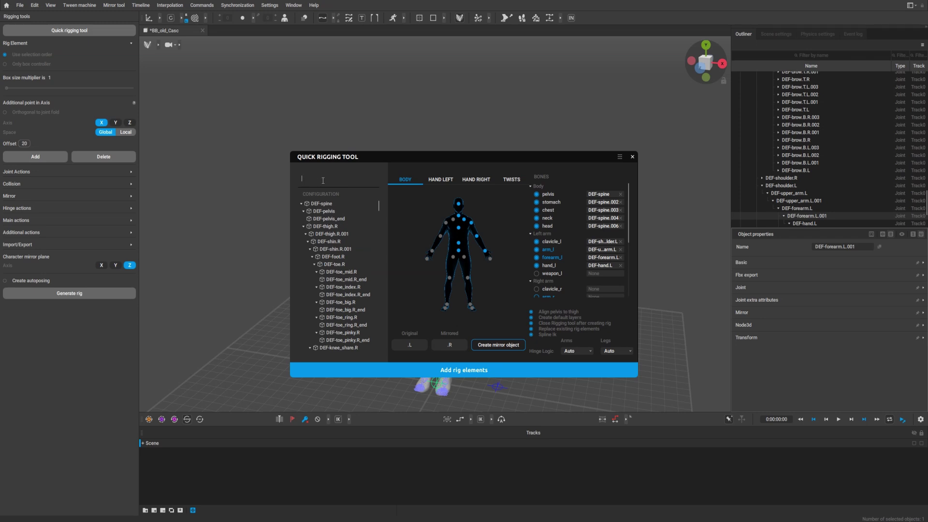
Filter by 'toe' and map DEF-toe.L, DEF-foot.L, DEF-shin.L and DEF-thigh.L to the left leg
type("toe")
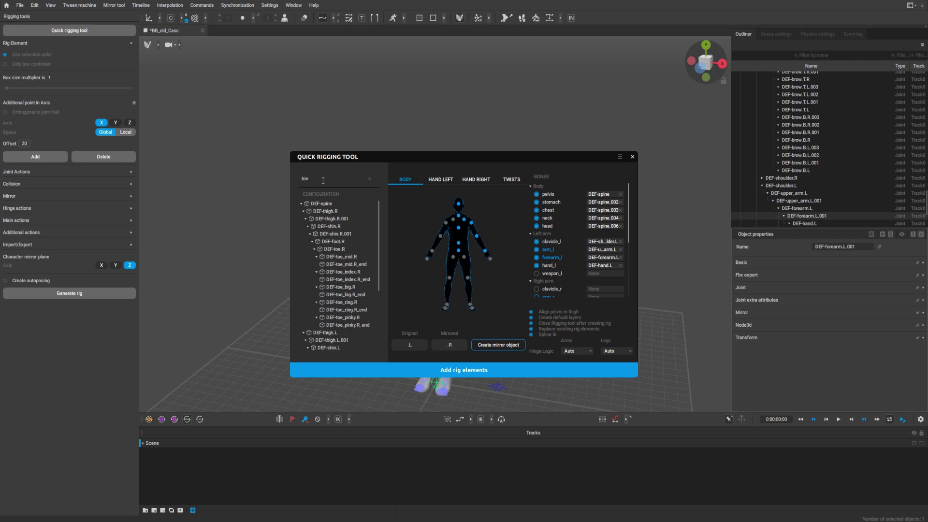
scroll(334, 290, "down", 5)
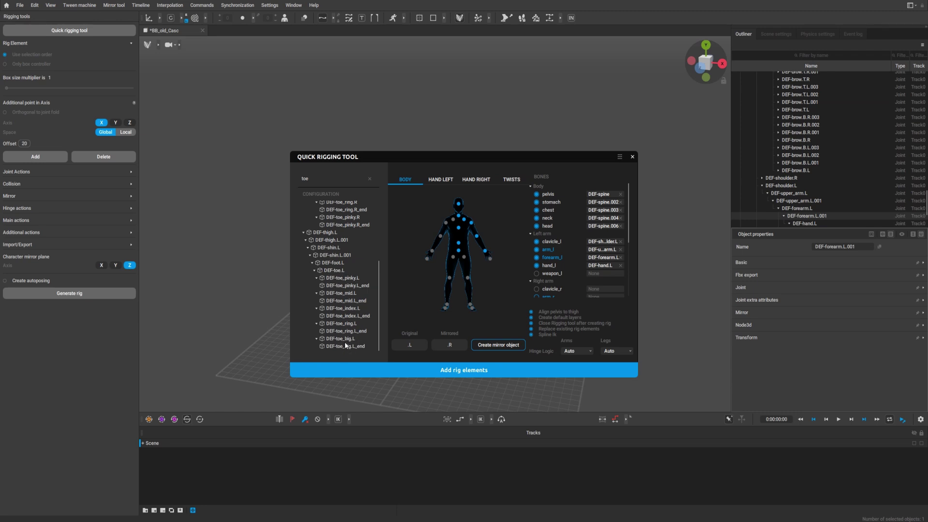
left_click(327, 271)
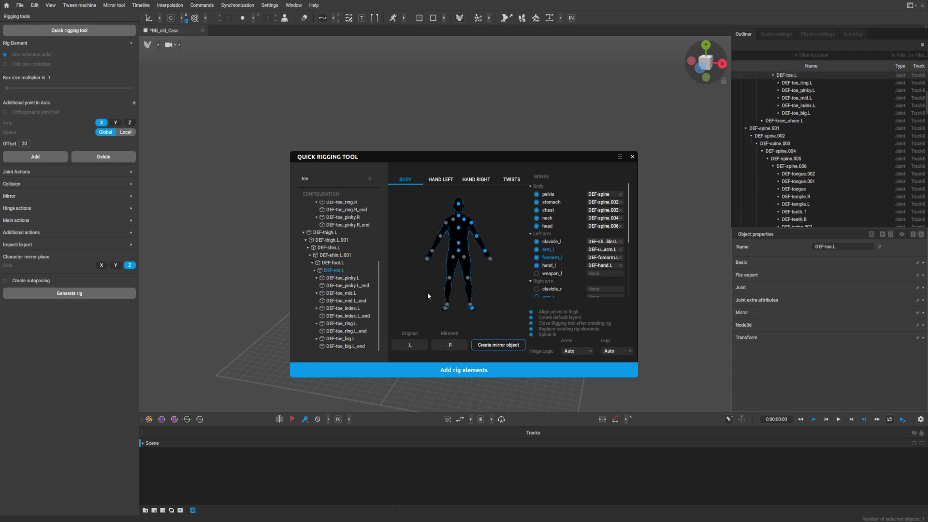
left_click_drag(332, 263, 472, 309)
left_click(332, 248)
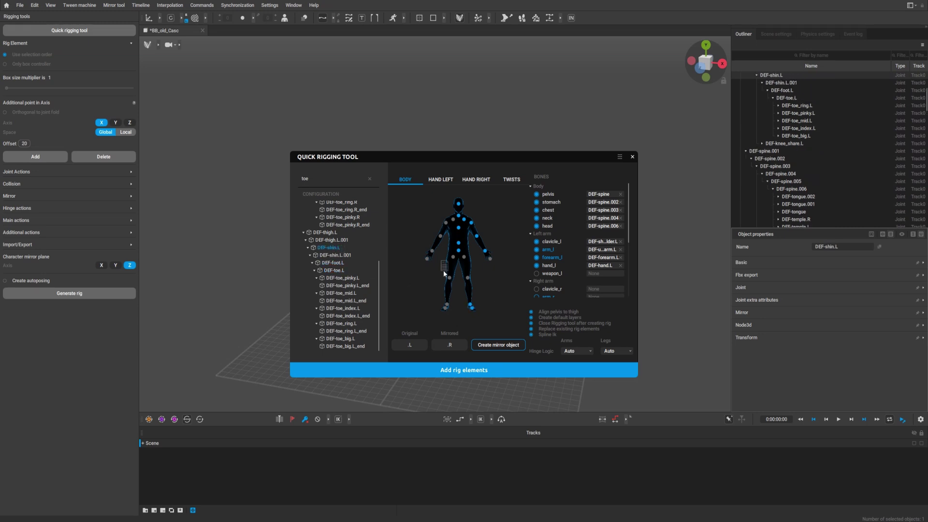
left_click(326, 234)
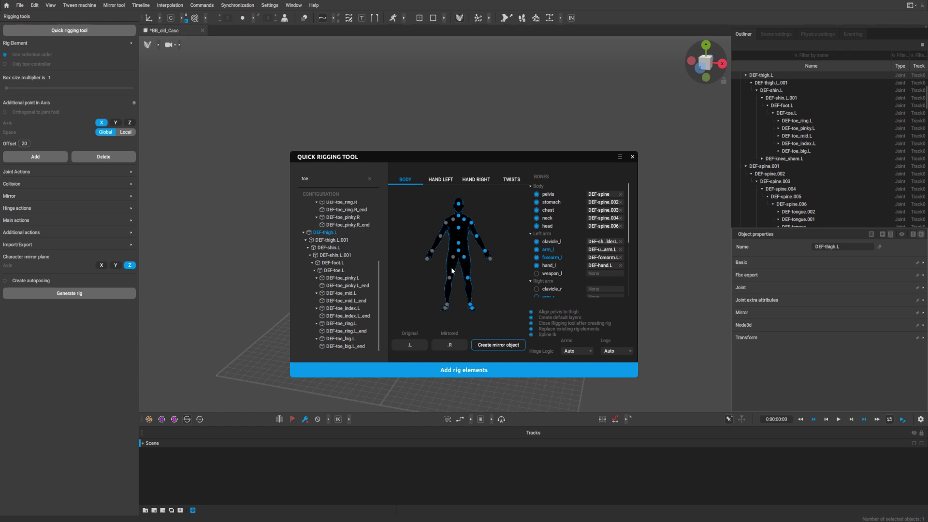
Set DEF-shin.L.001 and DEF-thigh.L.001 as the left leg twist joints
left_click(512, 180)
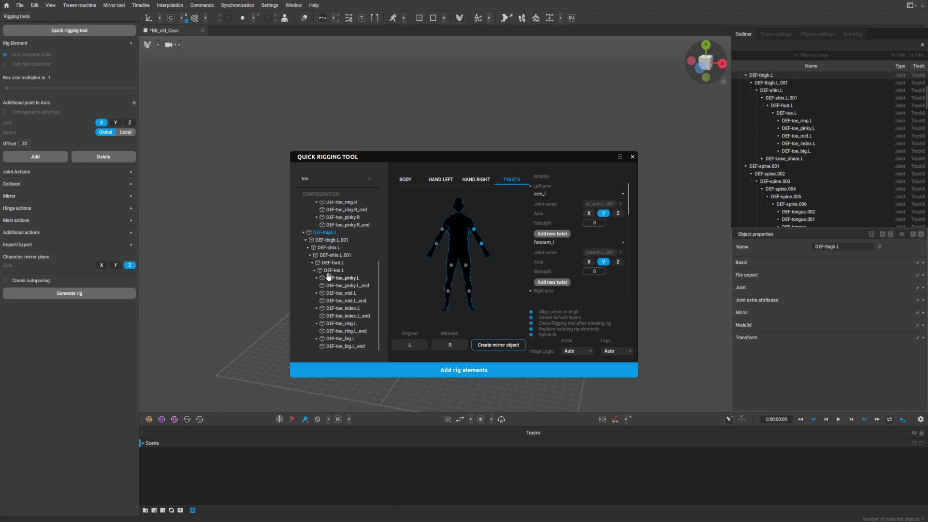
left_click_drag(334, 257, 469, 292)
left_click_drag(329, 240, 466, 268)
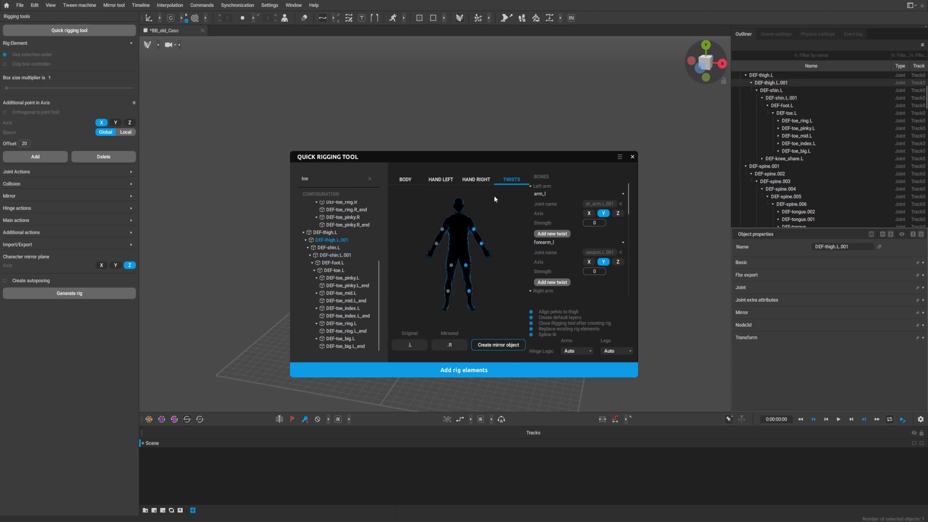
In HAND LEFT, filter by 'thum' and map DEF-thumb.01.L to .03.L onto the thumb joints
left_click(440, 179)
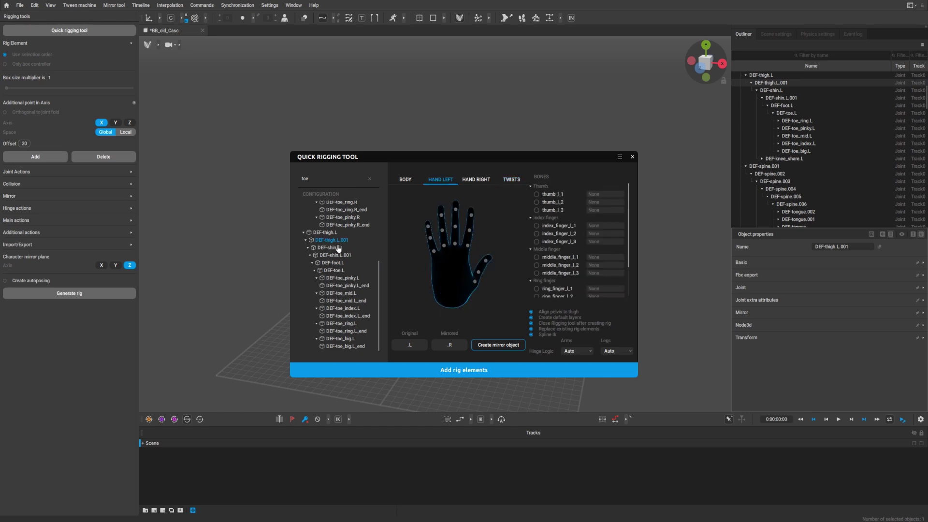
type("thumb")
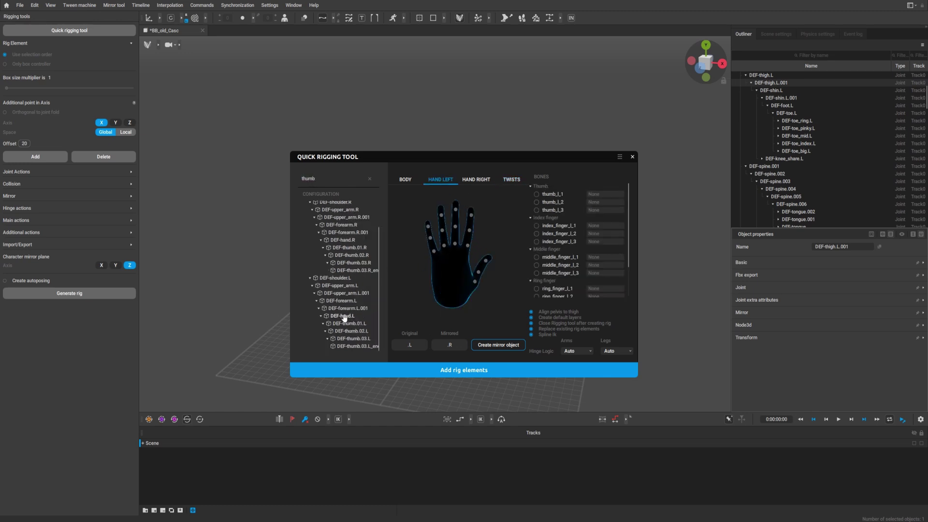
left_click_drag(347, 325, 474, 283)
left_click_drag(351, 332, 423, 322)
left_click_drag(490, 261, 487, 260)
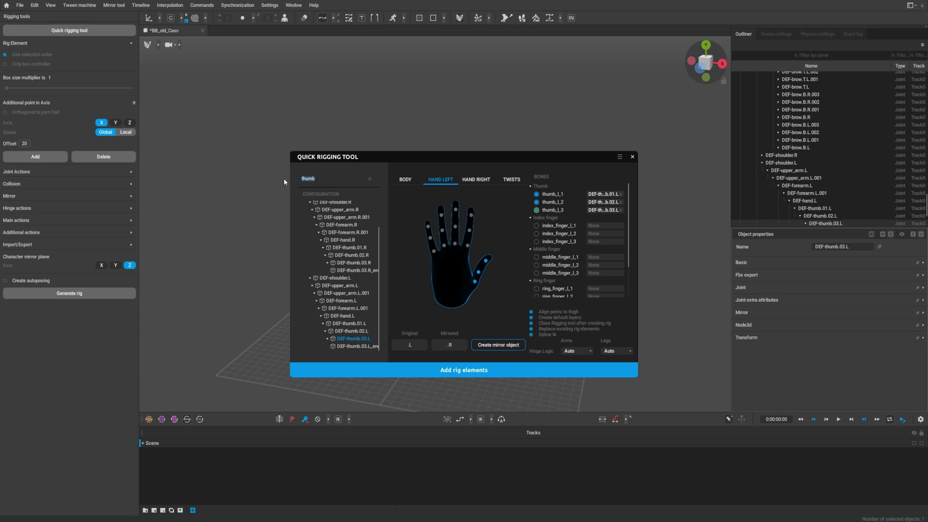
Map DEF-f_index.01.L, .02.L and .03.L onto the left index finger joints
type("index")
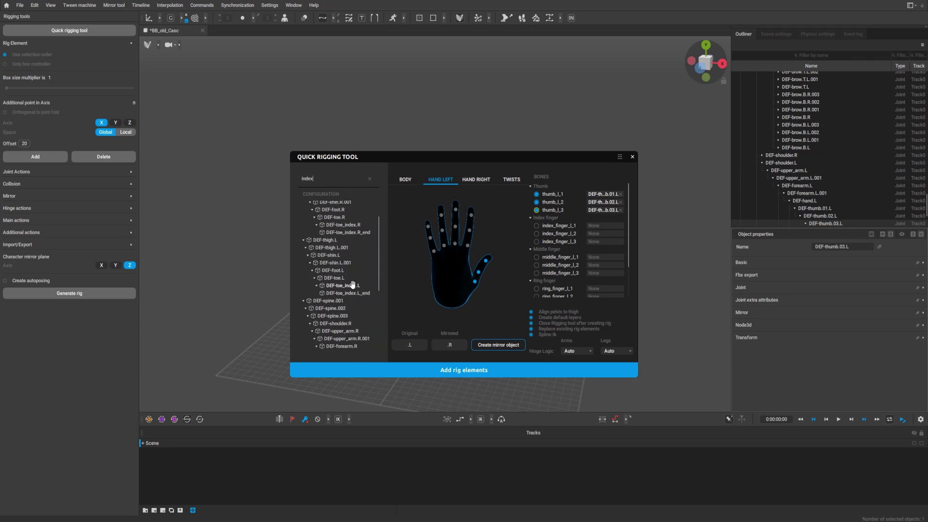
scroll(350, 285, "down", 5)
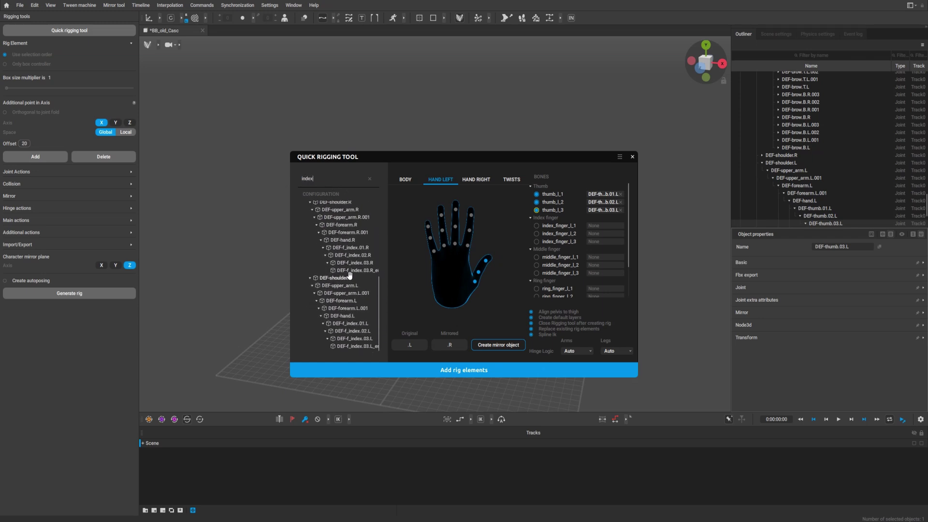
left_click(350, 324)
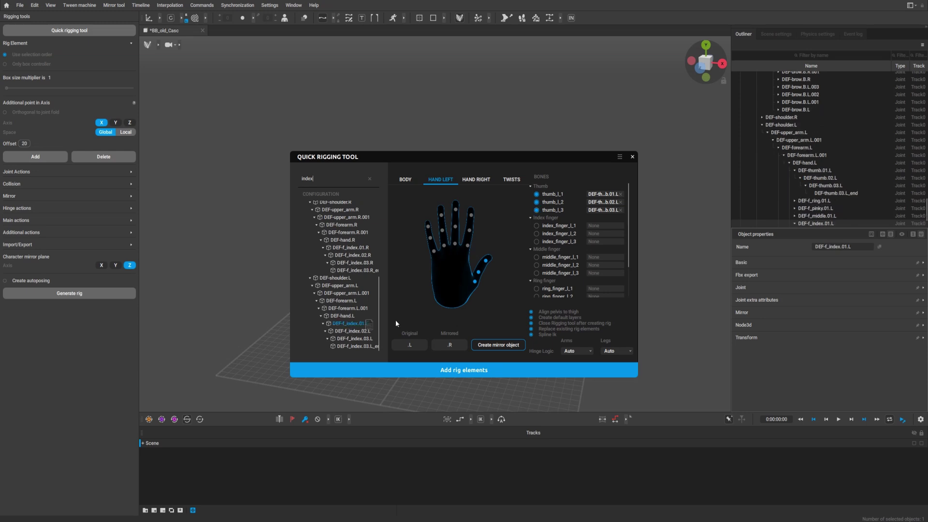
left_click(352, 331)
left_click(352, 339)
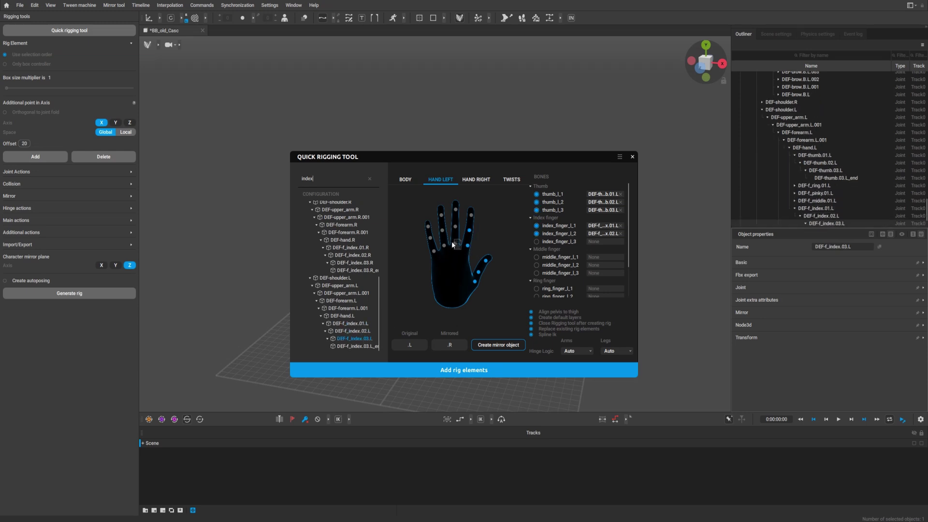
Map DEF-f_middle.01.L, .02.L and .03.L onto the middle finger base, second joint and tip
double_click(313, 180)
type("midd")
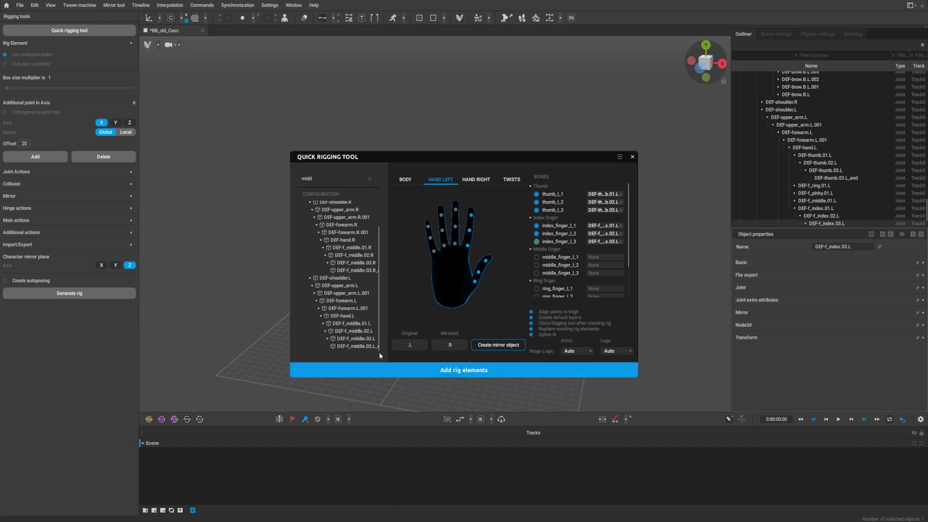
left_click(352, 323)
left_click(455, 244)
left_click(353, 331)
left_click(456, 227)
left_click(356, 338)
left_click(456, 210)
Map DEF-f_ring.01.L, .02.L and .03.L onto the left ring finger joints
left_click_drag(330, 181, 270, 171)
type("ring")
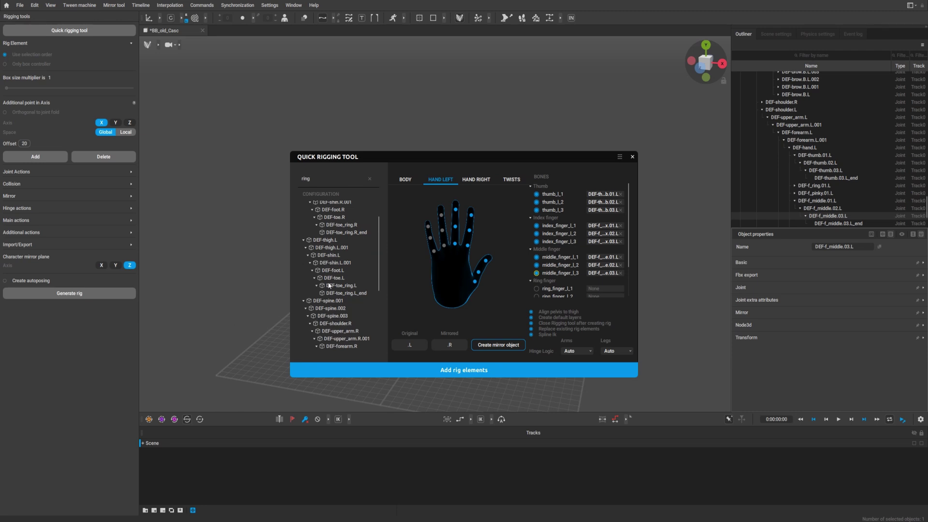
scroll(339, 273, "down", 4)
scroll(339, 272, "down", 2)
left_click(348, 323)
left_click_drag(445, 247, 445, 246)
left_click_drag(350, 331, 441, 215)
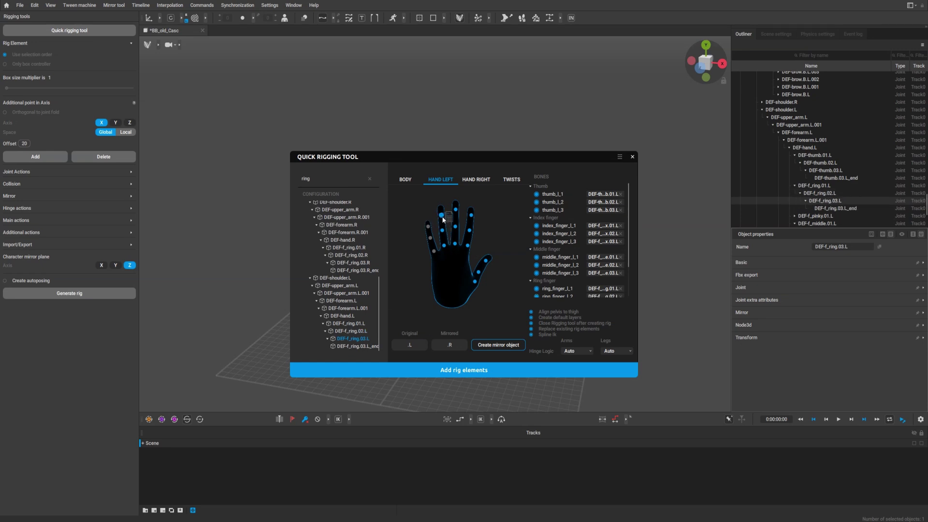
Map the DEF-f_pinky.L bones onto the left pinky joints, starting with DEF-f_pinky.01.L
double_click(297, 179)
type("pinky")
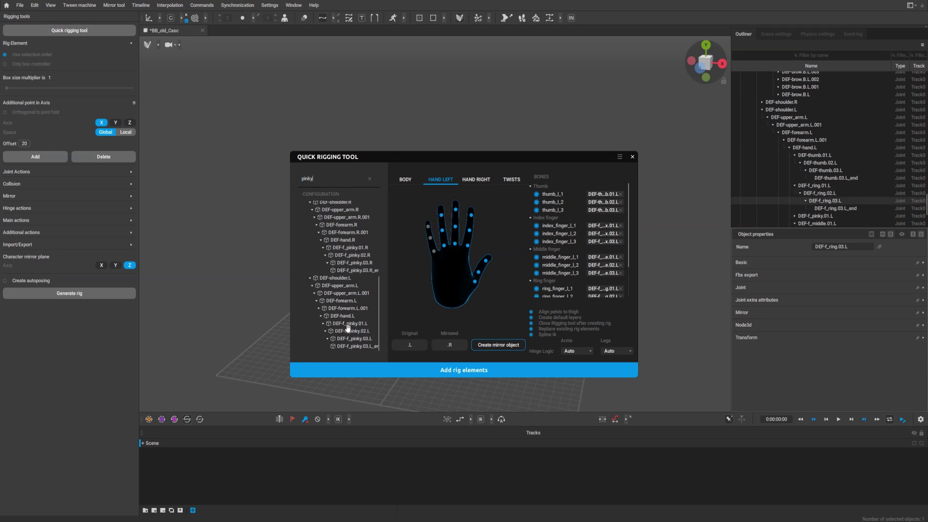
left_click_drag(349, 323, 434, 252)
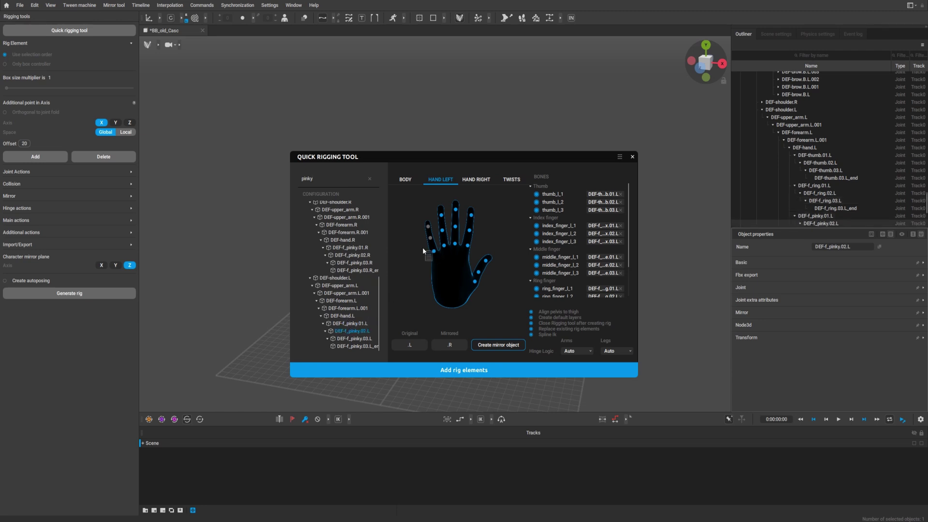
left_click(428, 227)
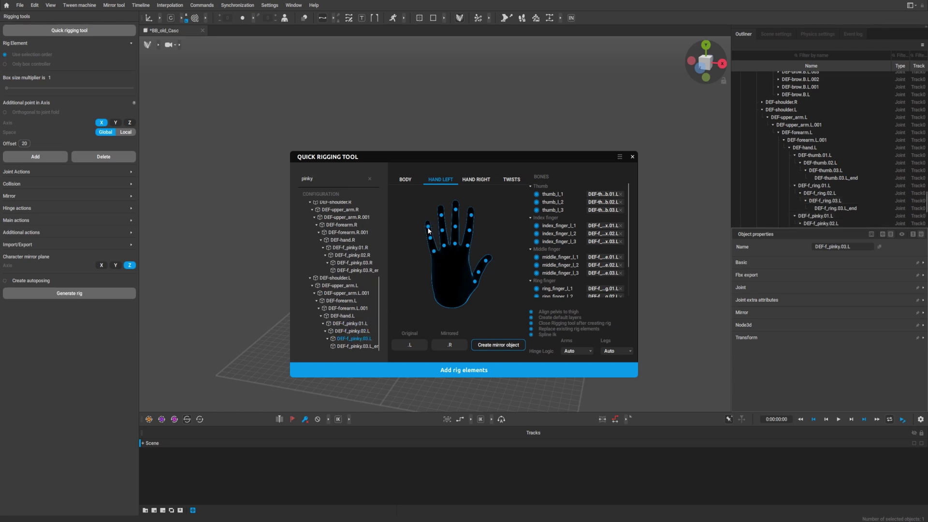
scroll(592, 245, "down", 3)
scroll(596, 261, "up", 3)
Review the BODY, HAND LEFT, HAND RIGHT and TWISTS mappings, then add the rig elements
left_click(405, 180)
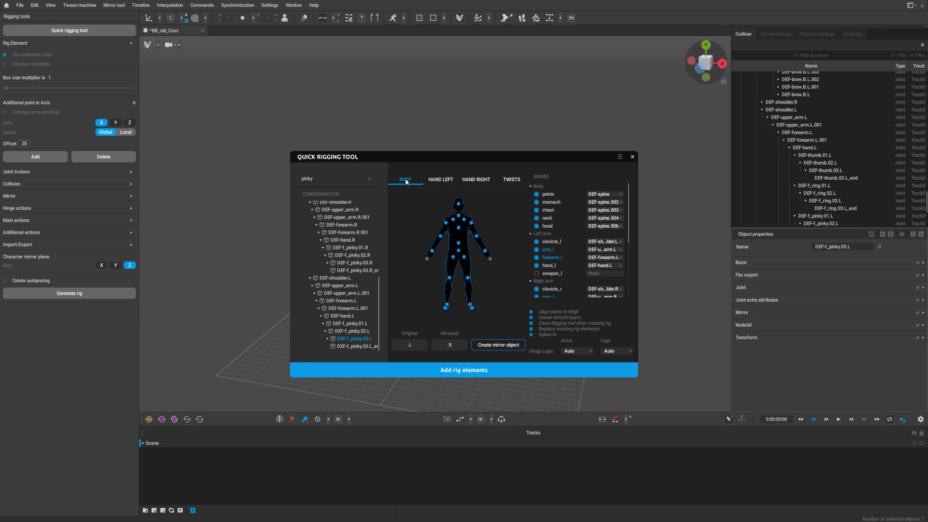
left_click(445, 179)
left_click(475, 180)
left_click(518, 181)
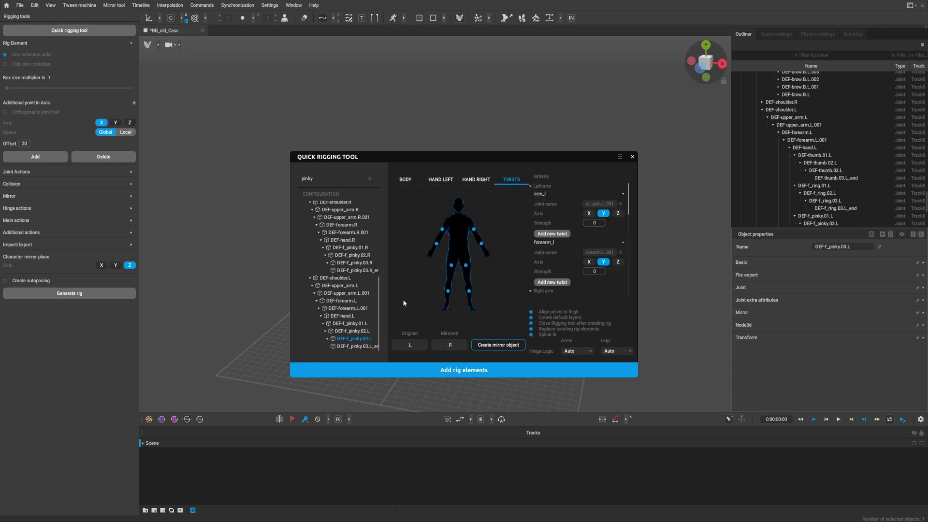
left_click(464, 373)
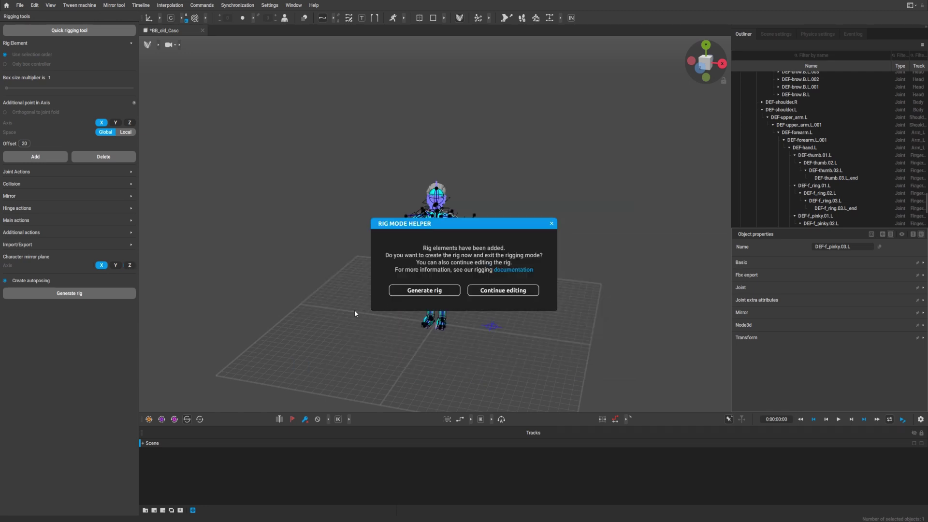
Generate the rig from the Rig Mode Helper and reveal the extra autoposing options
left_click(425, 292)
scroll(377, 203, "up", 5)
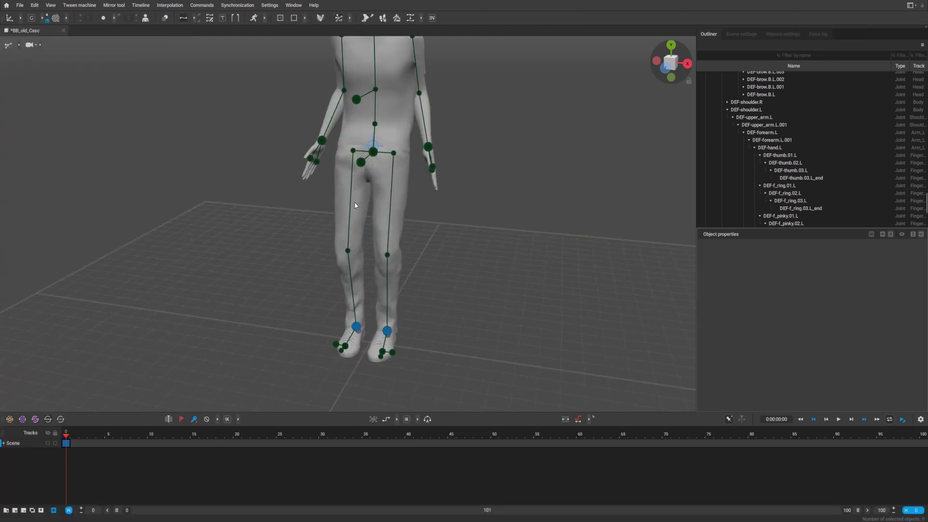
scroll(357, 160, "down", 3)
scroll(334, 112, "up", 2)
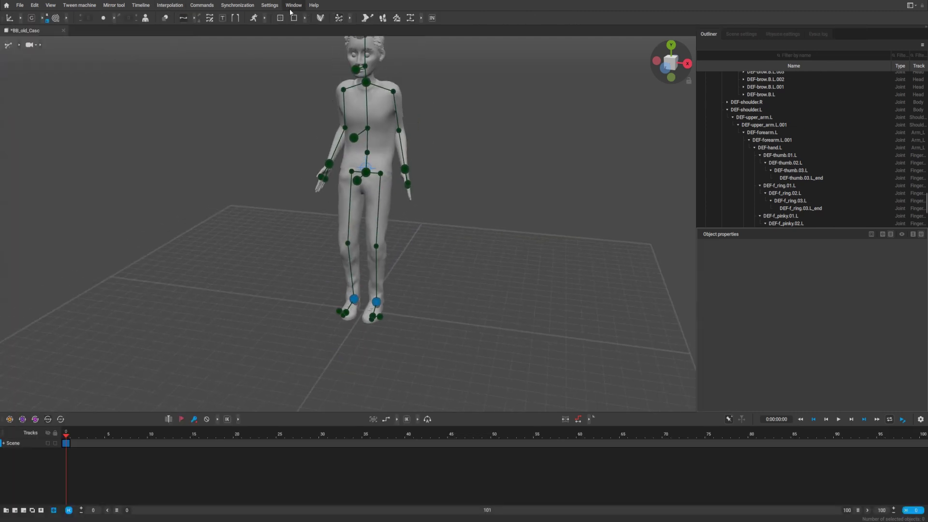
left_click(350, 18)
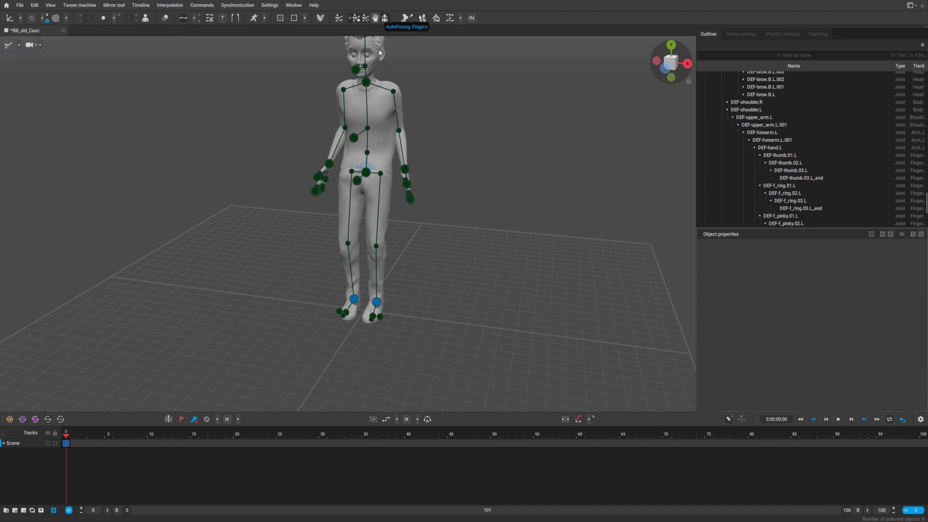
scroll(410, 219, "up", 5)
Curl the left fingers with tip_index_l and straighten the right fingers with tip_index_r
right_click_drag(440, 218, 379, 216)
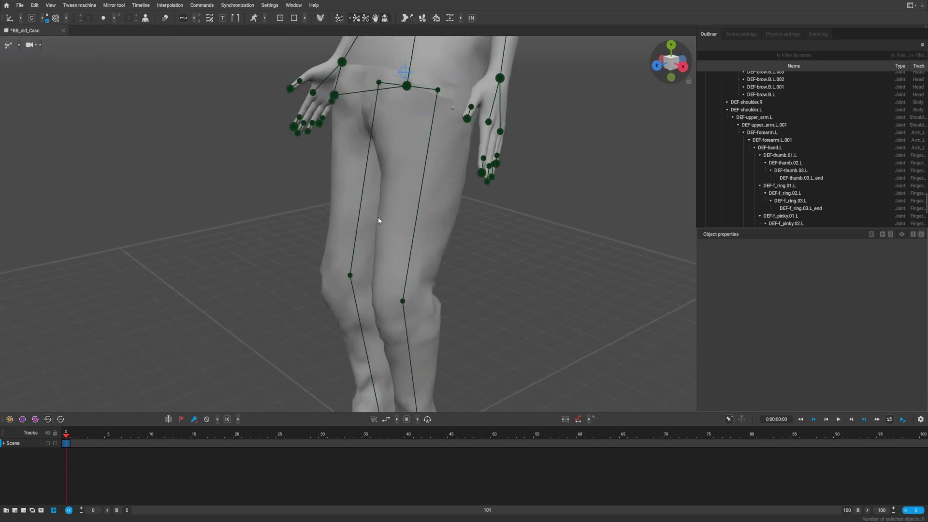
left_click(486, 173)
left_click_drag(486, 174, 456, 146)
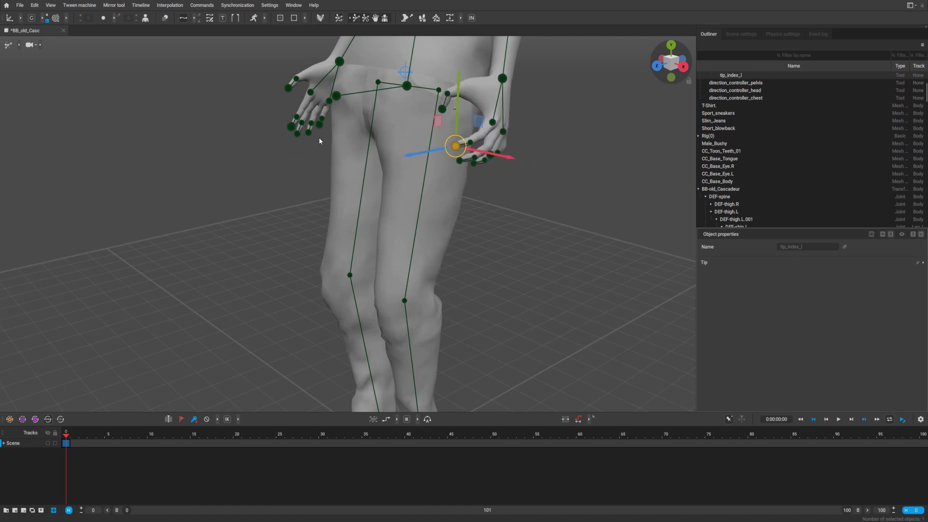
left_click(291, 125)
right_click_drag(317, 162, 410, 191)
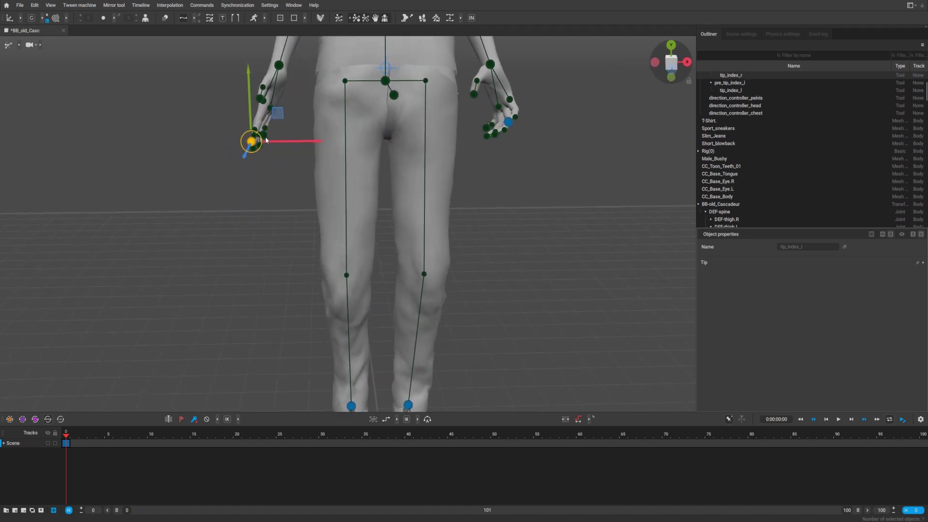
left_click_drag(265, 141, 275, 137)
scroll(418, 181, "down", 3)
right_click_drag(419, 181, 359, 129)
Raise the neck controller slightly along its Y axis
left_click(371, 136)
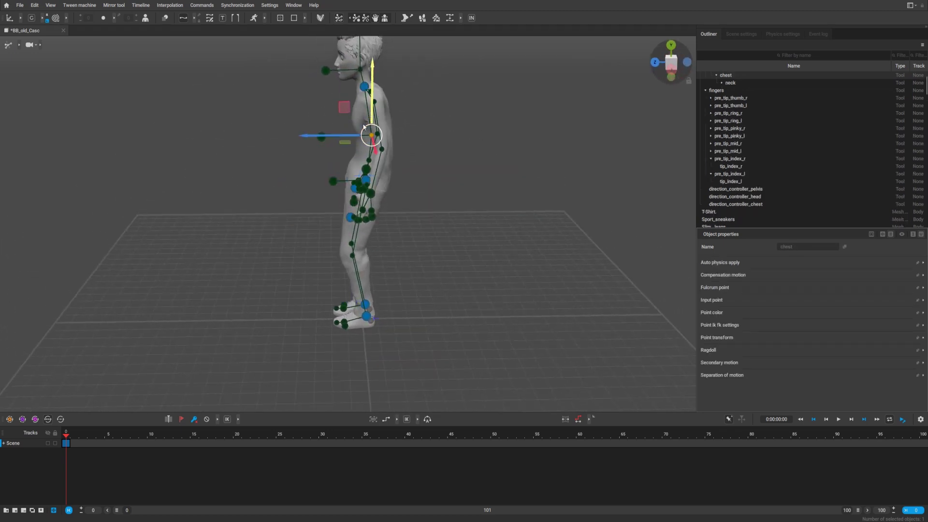
left_click(364, 86)
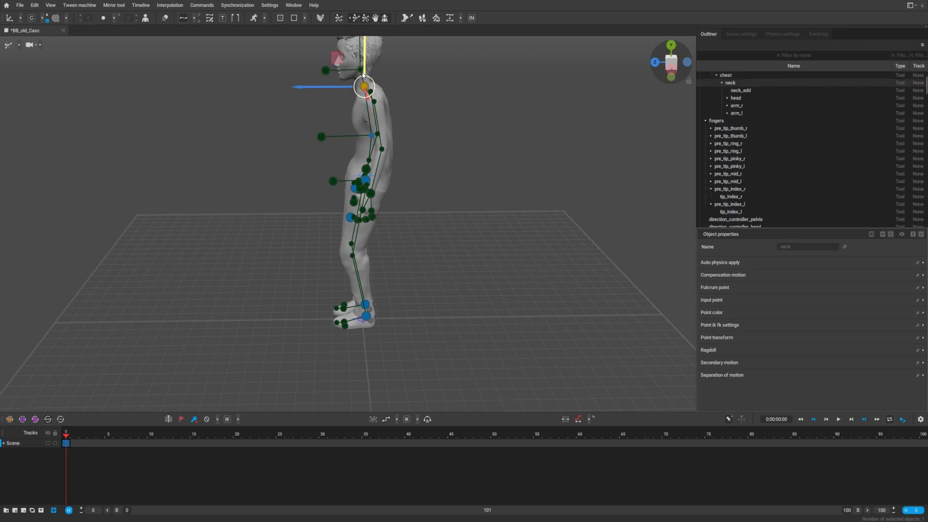
left_click_drag(364, 73, 364, 71)
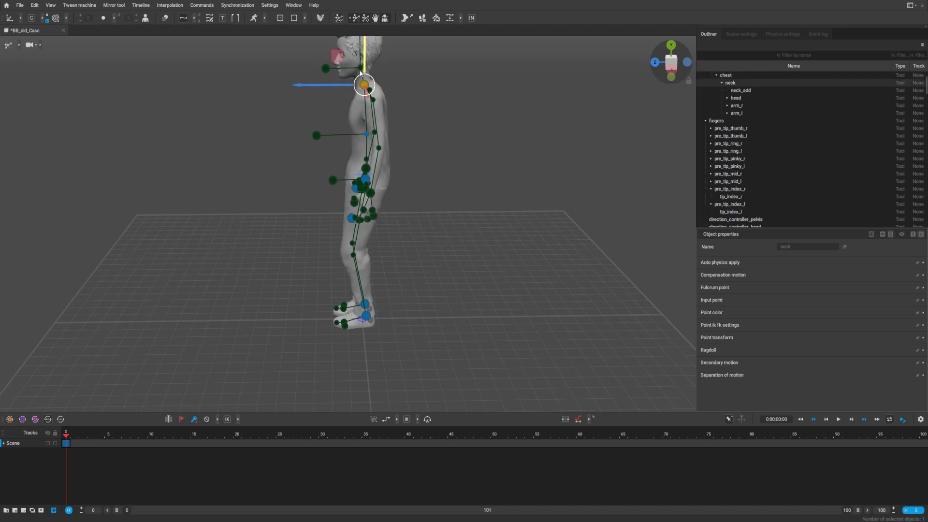
left_click(363, 136)
Drag the foot_l controller so the whole pose turns, inspecting from a rear three-quarter view
right_click_drag(353, 138, 371, 321)
left_click(362, 321)
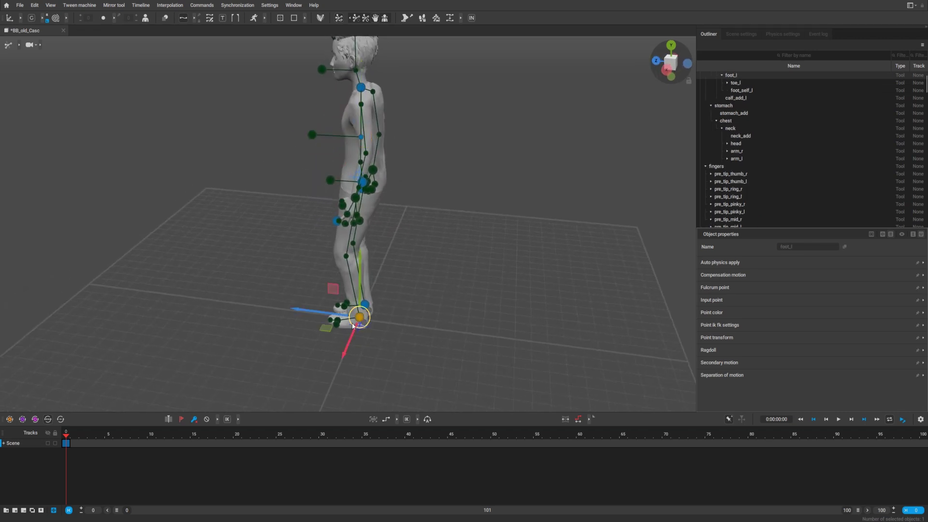
mouse_move(362, 321)
left_mouse_down()
mouse_move(447, 312)
mouse_move(517, 328)
mouse_move(590, 312)
mouse_move(460, 322)
mouse_move(352, 308)
left_mouse_up()
right_click_drag(353, 308, 306, 252)
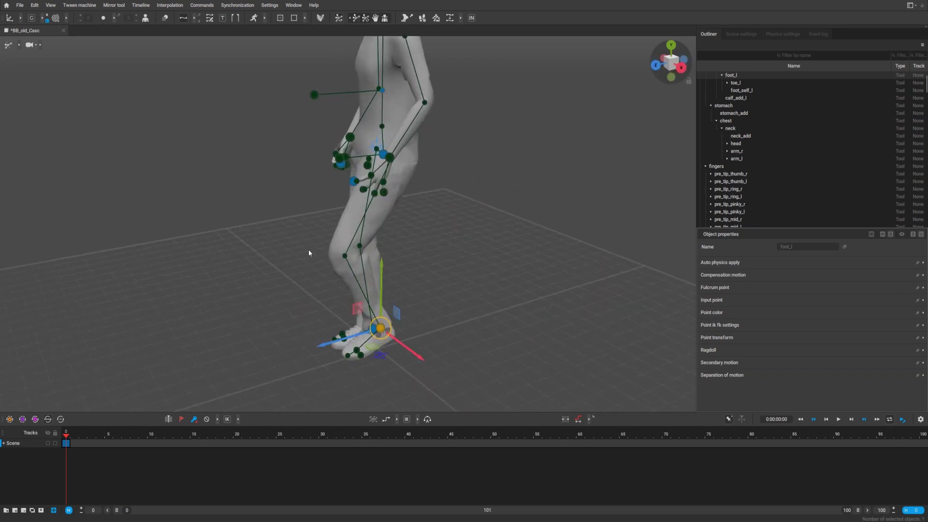
scroll(308, 252, "down", 3)
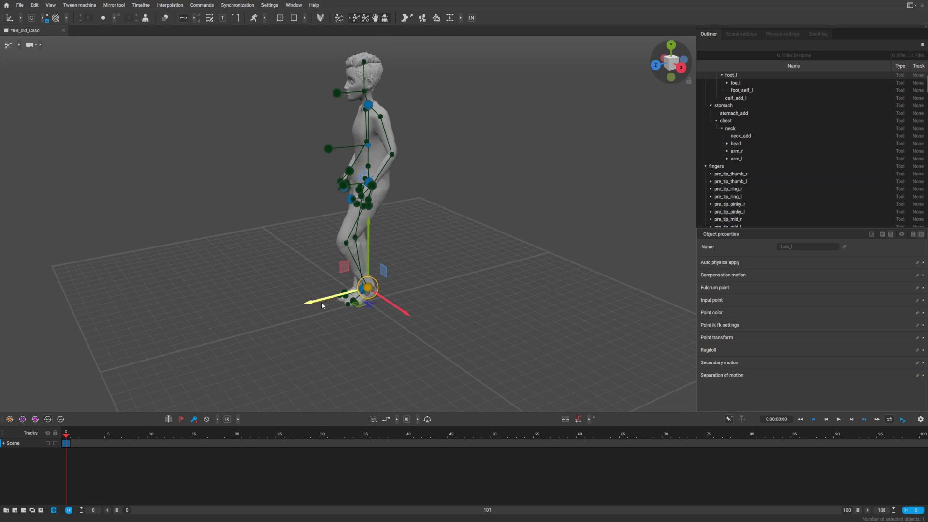